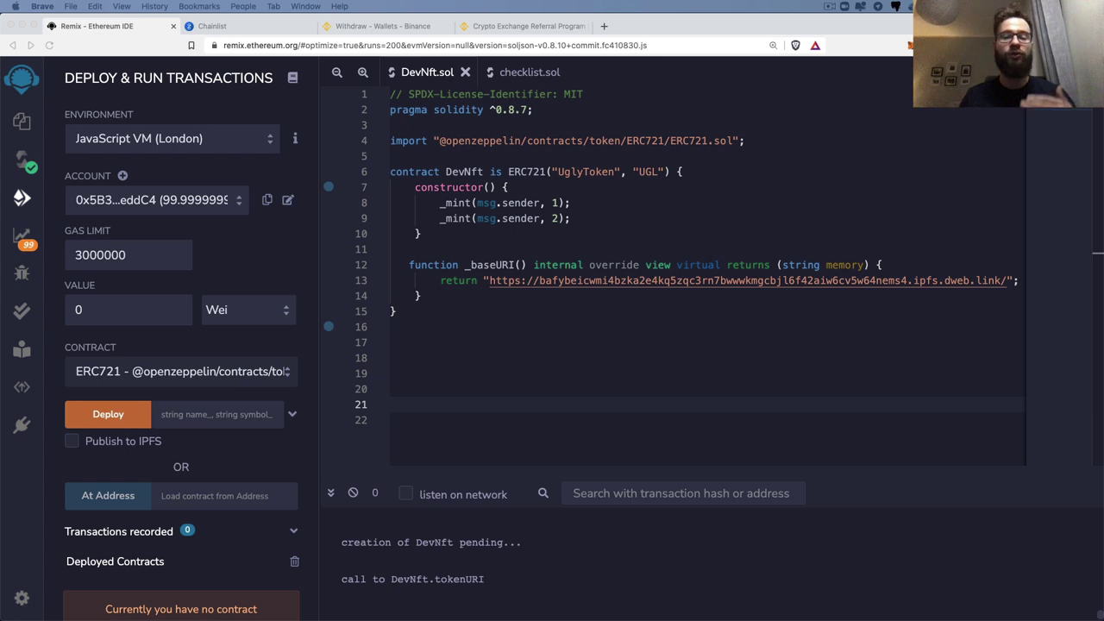
Bring up checklist.sol, which lists the four-step plan for today
click(520, 74)
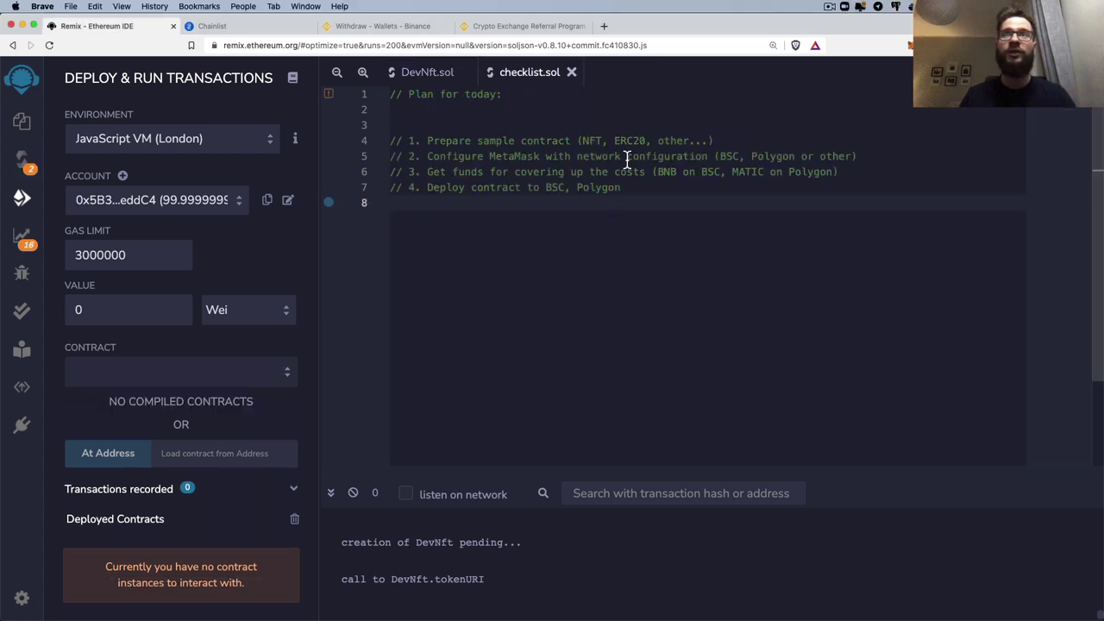
Highlight the four plan items: sample contract, MetaMask, funds in MATIC, BSC/Polygon deployment; then show DevNft.sol
drag(428, 141, 575, 155)
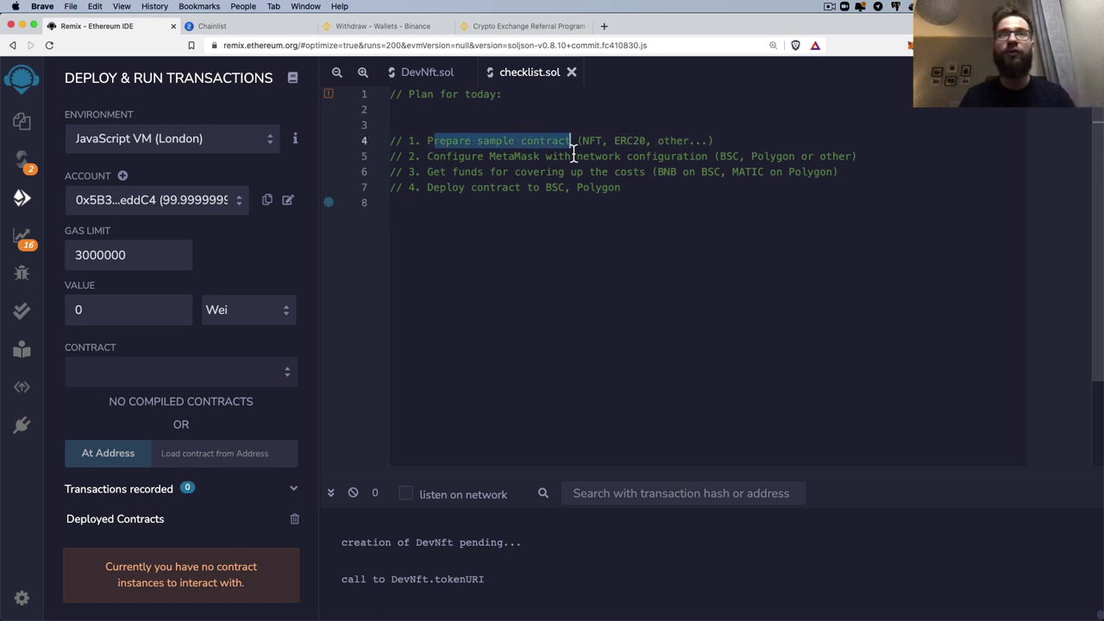
drag(434, 159, 571, 160)
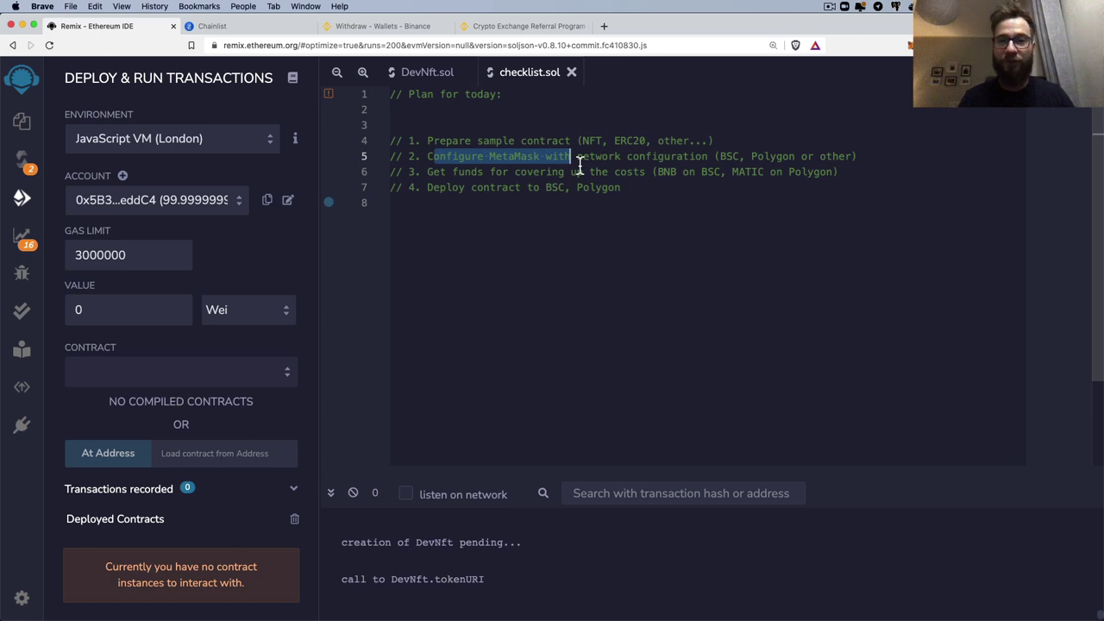
drag(428, 171, 618, 181)
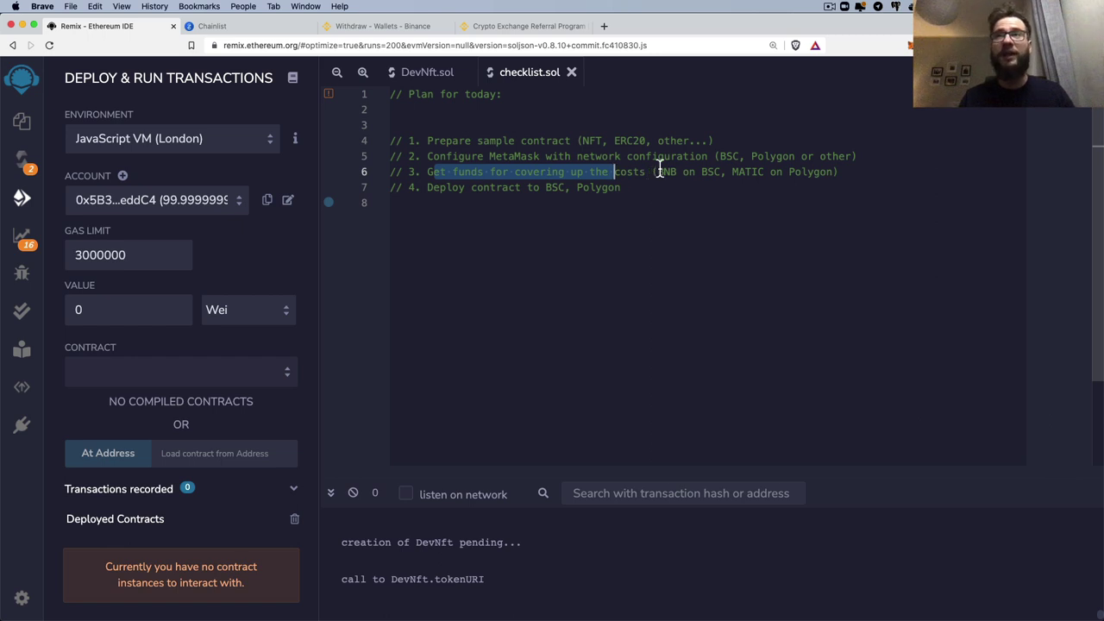
drag(732, 177, 772, 181)
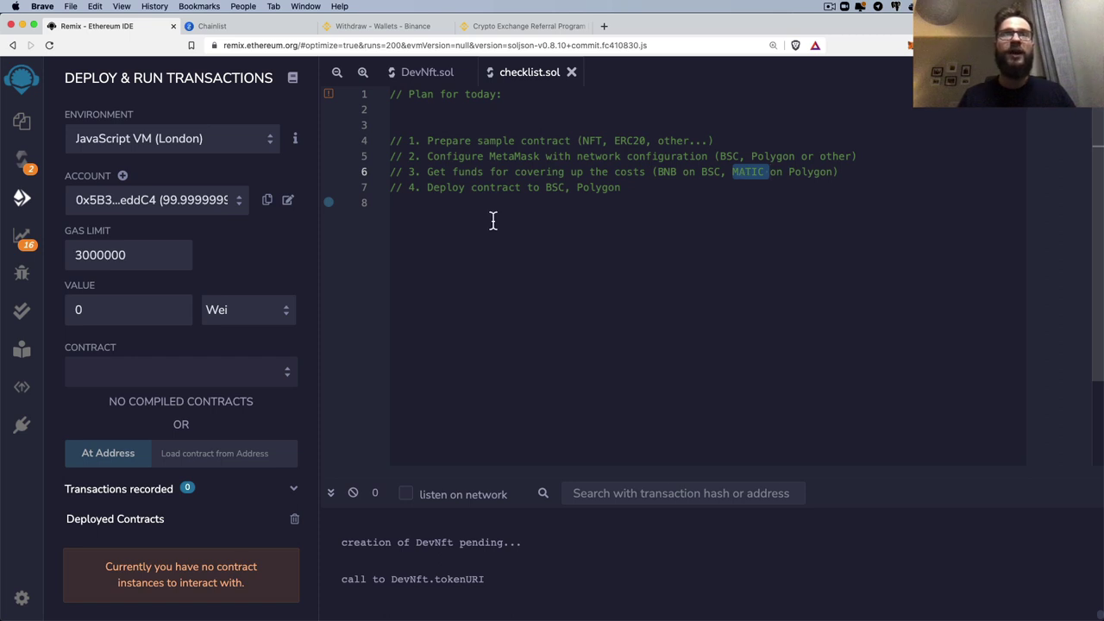
drag(433, 189, 640, 187)
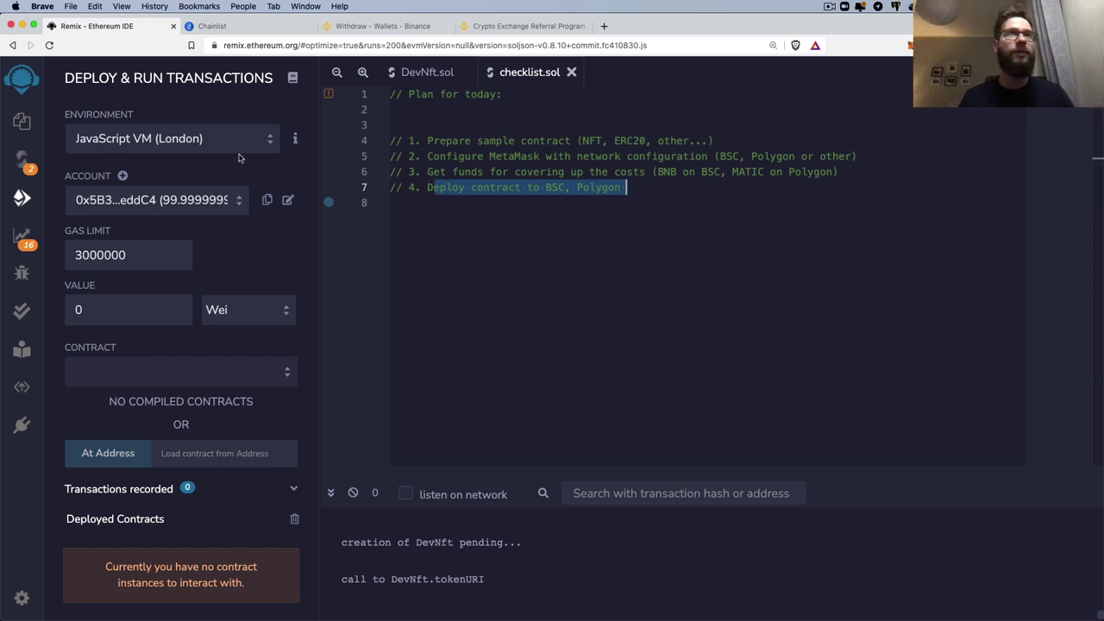
click(422, 72)
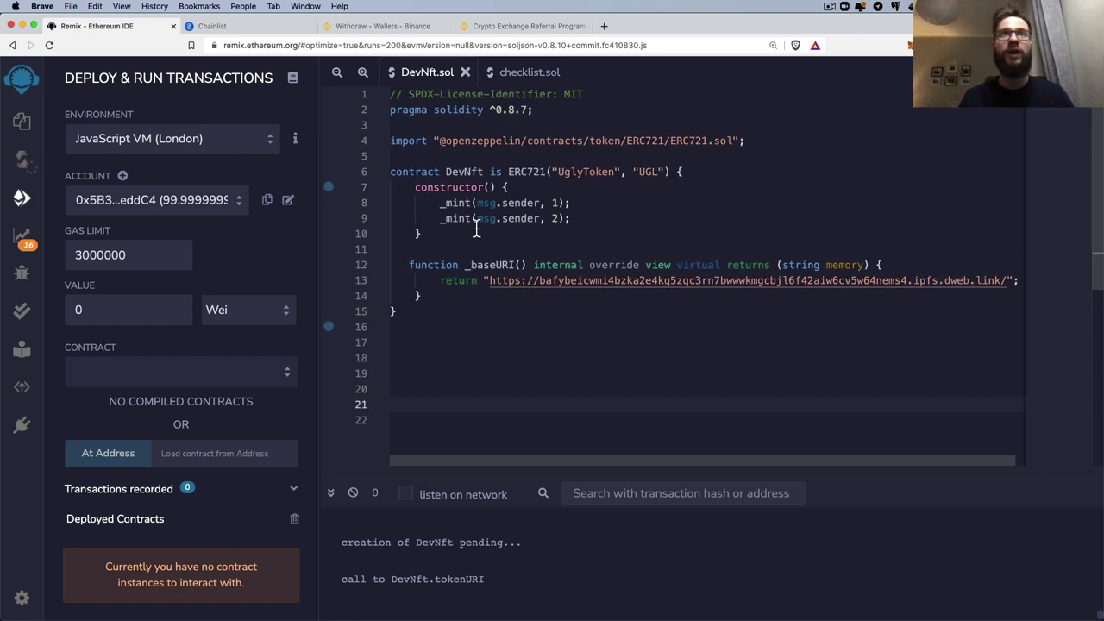
Deploy the DevNft - DevNft.sol UglyToken contract on JavaScript VM (London)
click(517, 172)
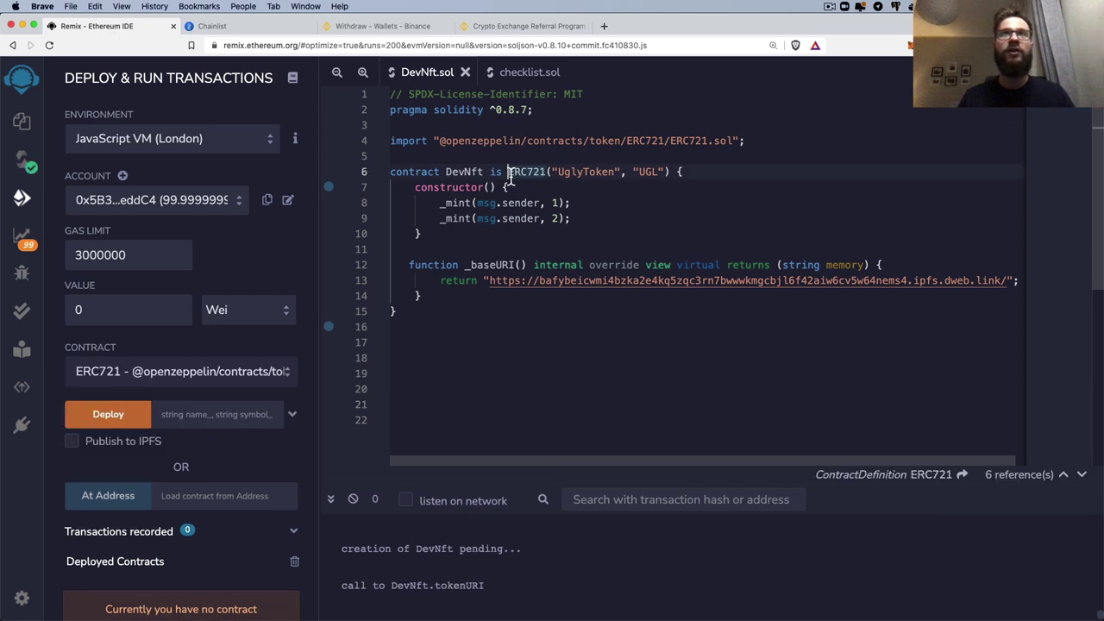
click(564, 172)
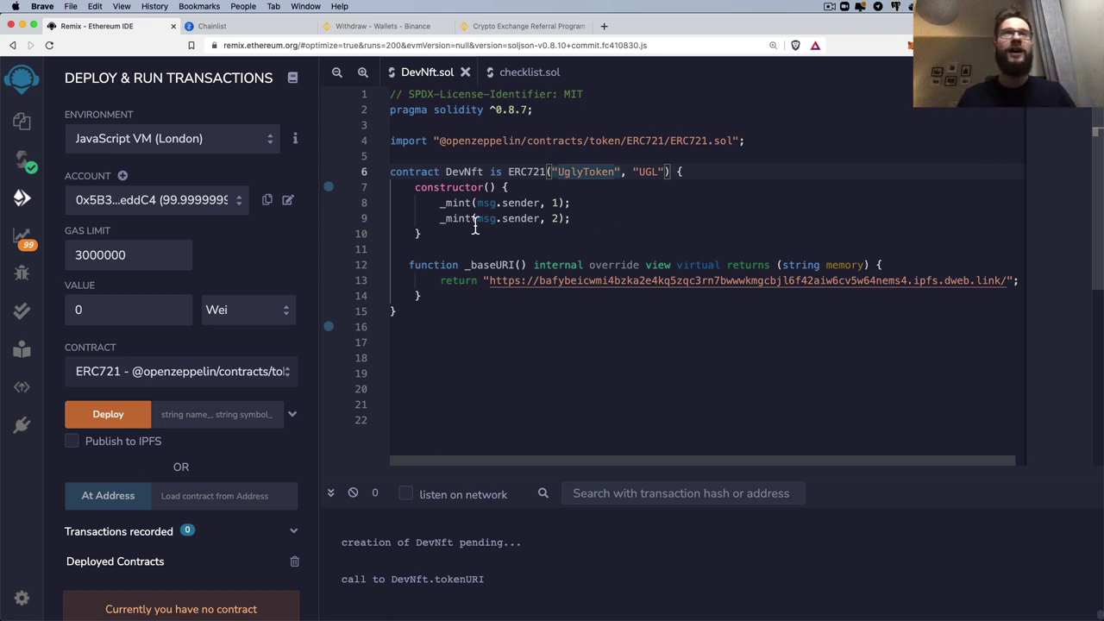
click(239, 378)
click(164, 517)
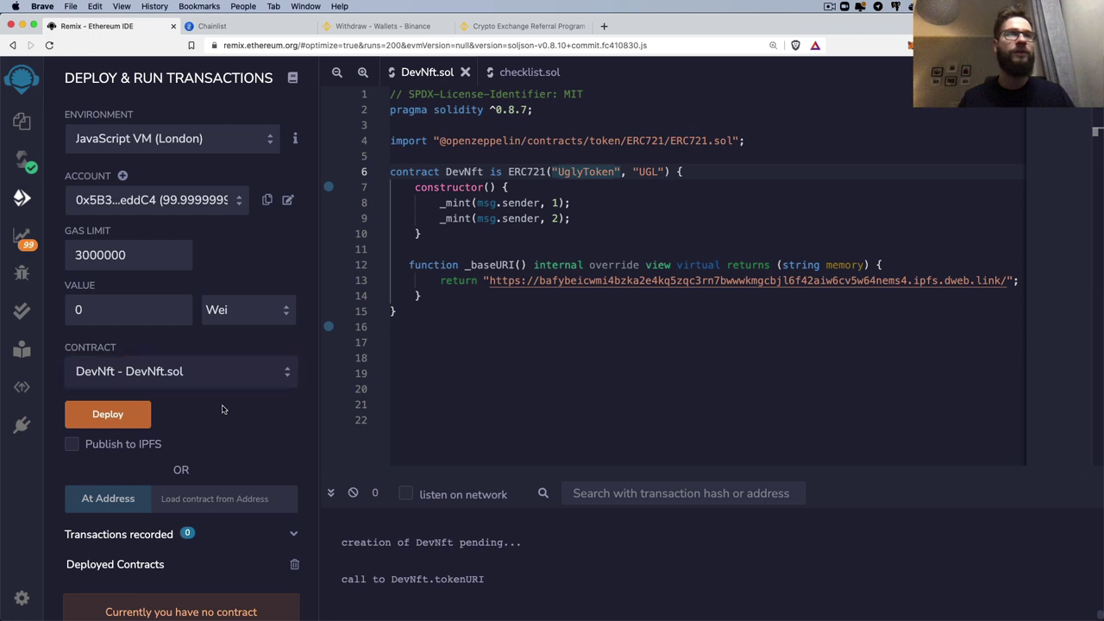
click(121, 139)
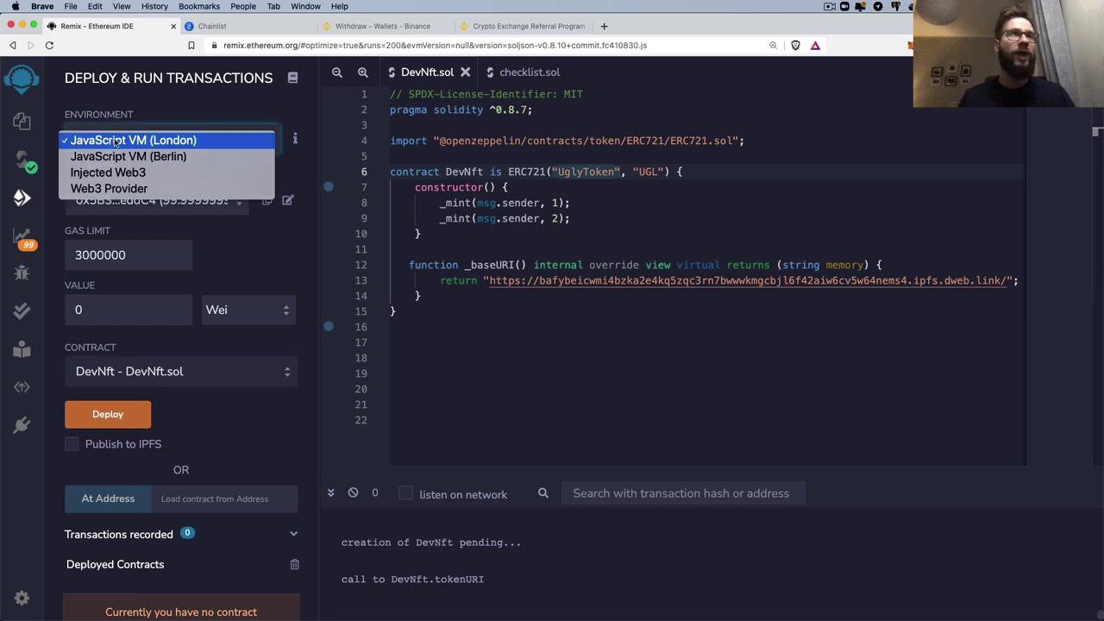
click(151, 138)
click(103, 415)
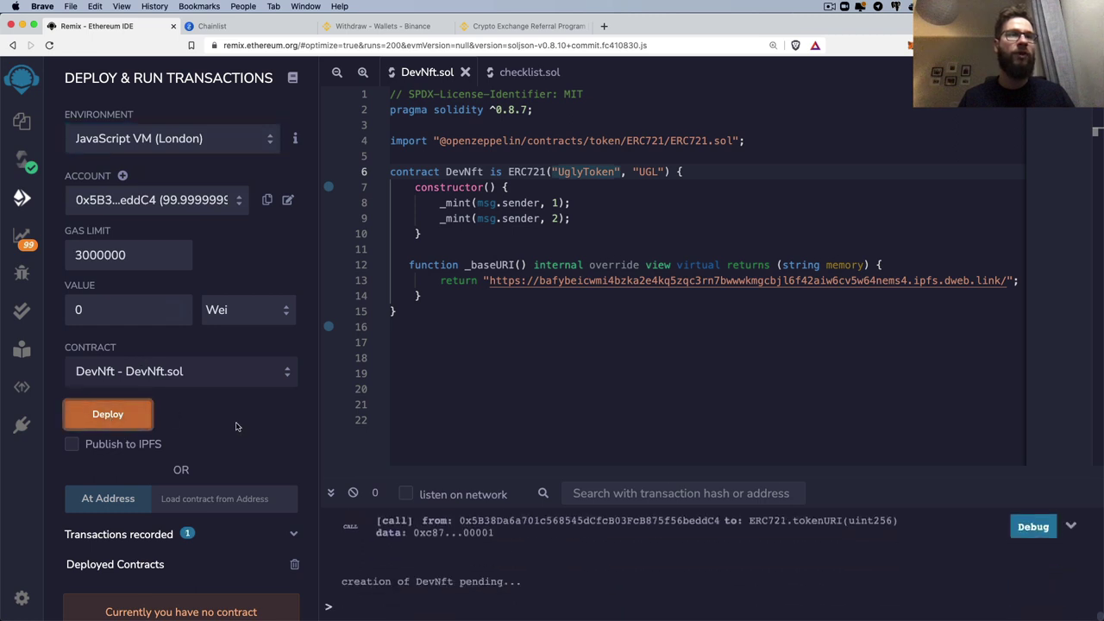
Query the deployed DevNft's name (UglyToken) and the tokenURI of token 1
scroll(253, 437, down, 1)
scroll(253, 437, down, 2)
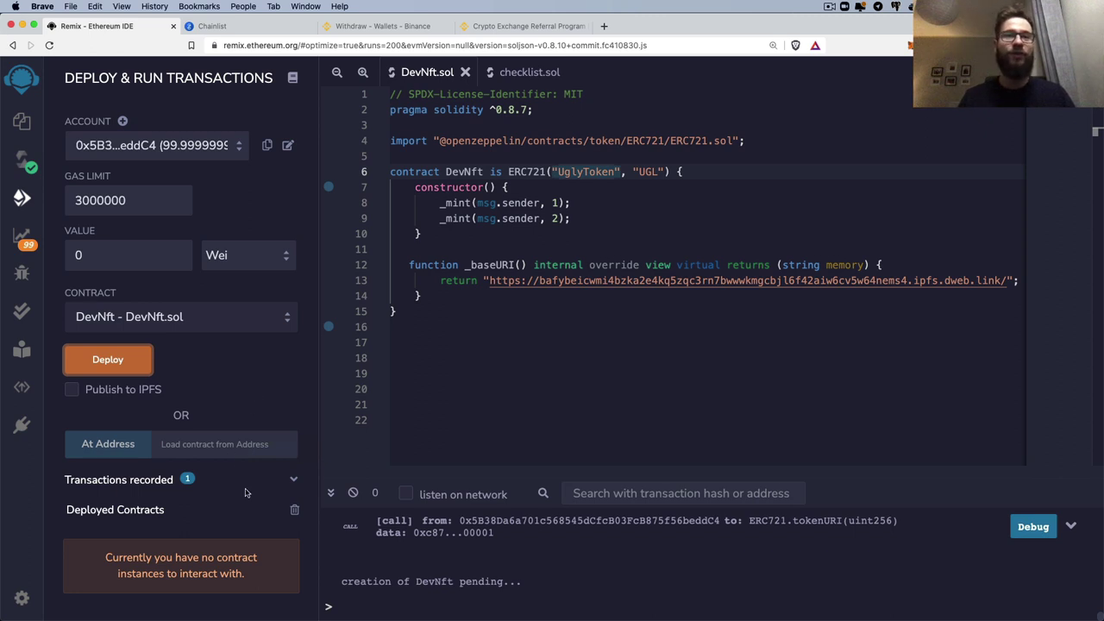
scroll(244, 492, down, 10)
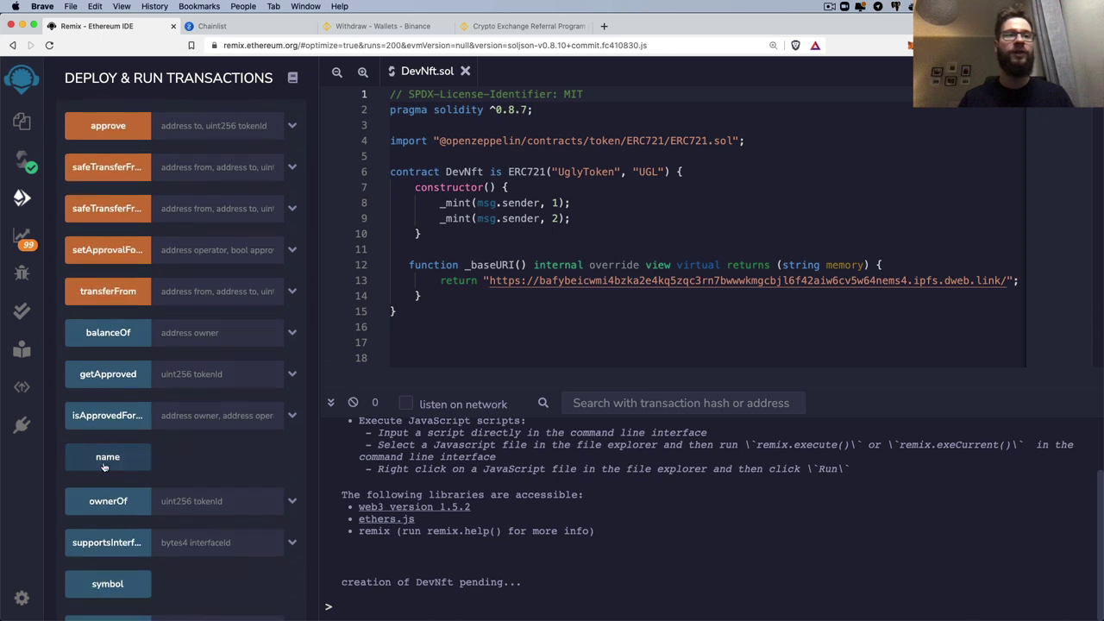
click(108, 458)
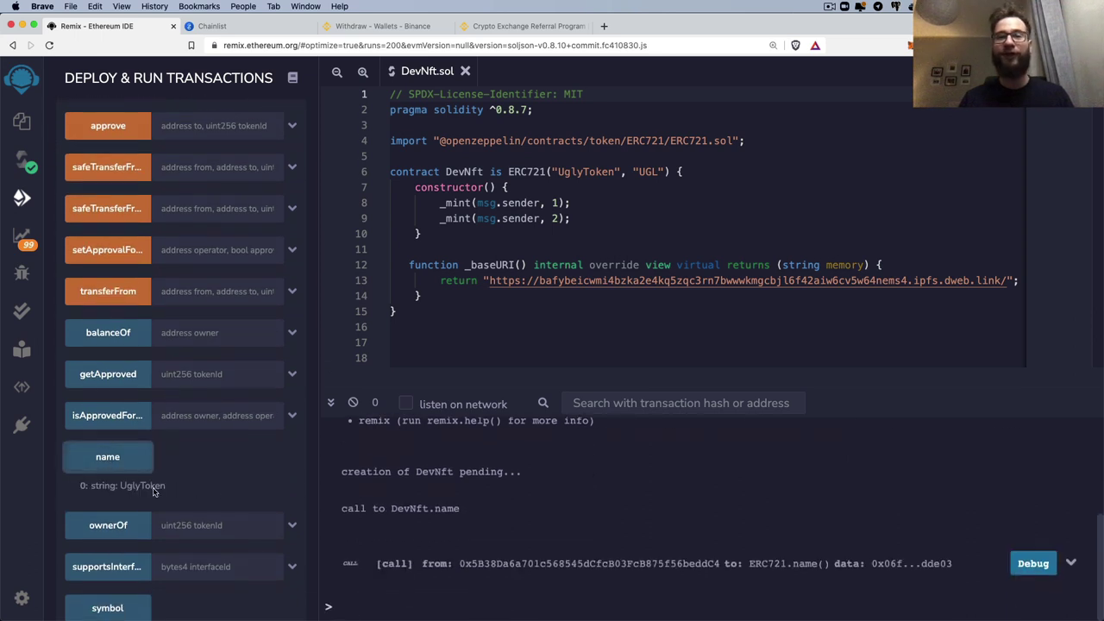
scroll(185, 481, down, 4)
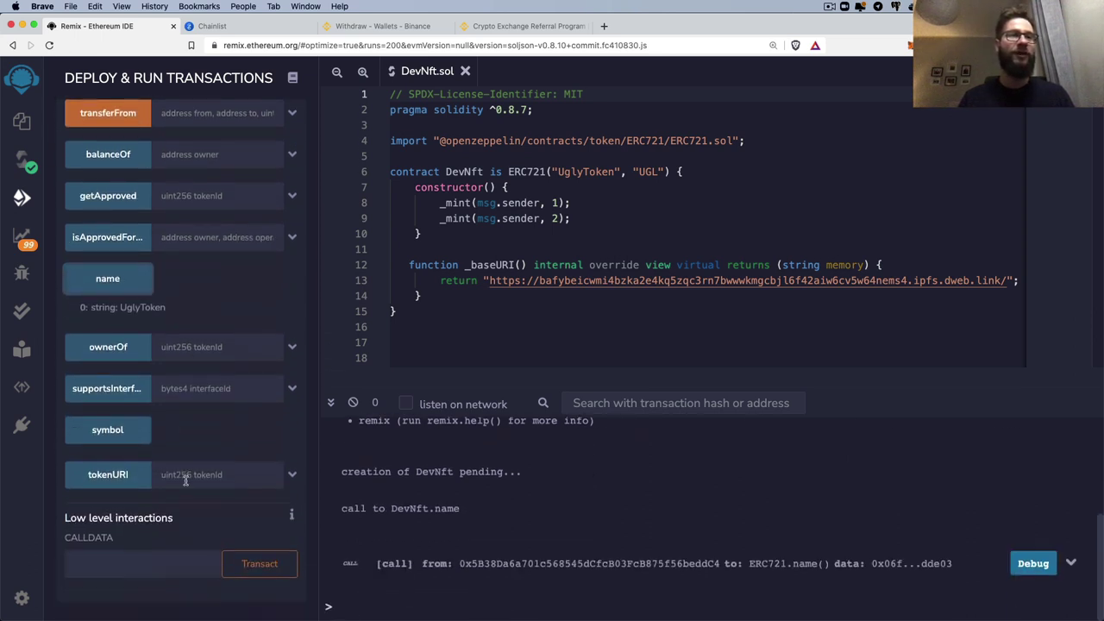
click(202, 479)
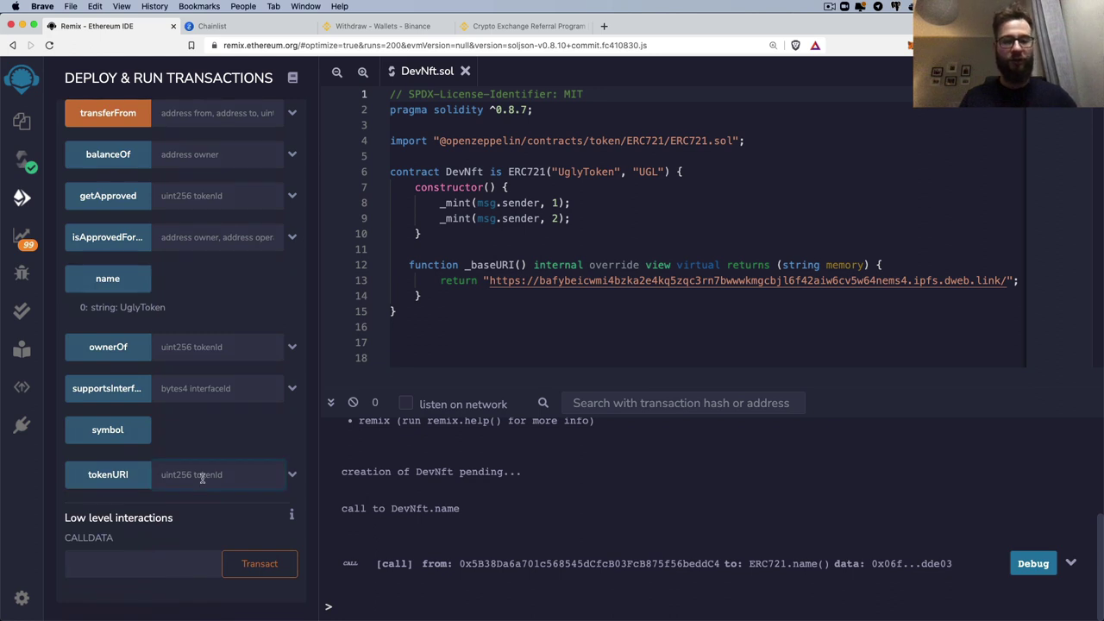
text(1)
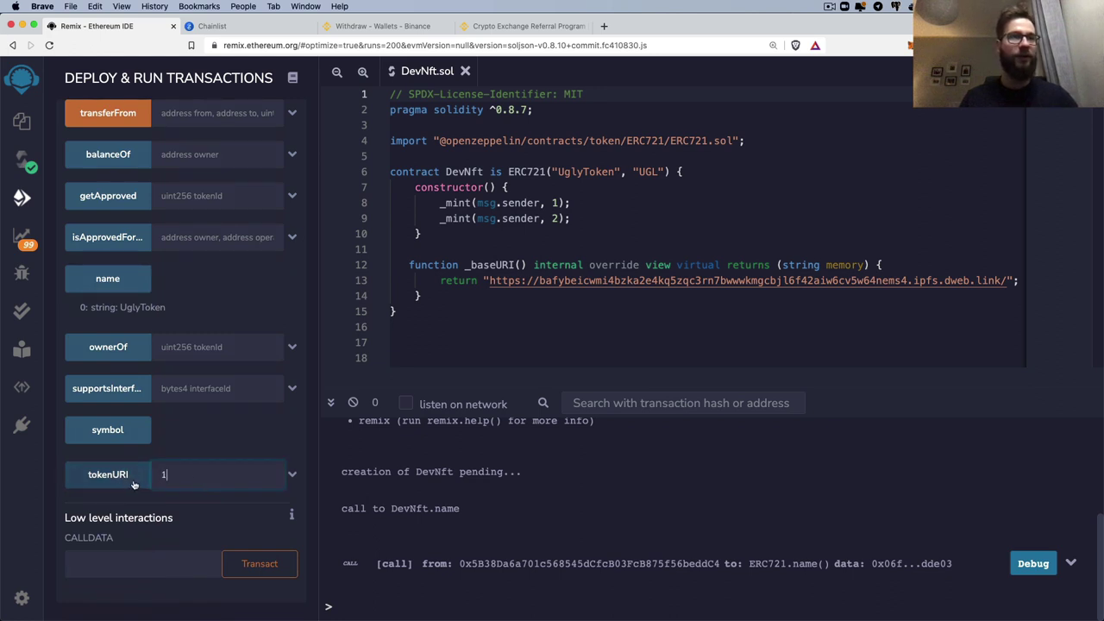
click(108, 475)
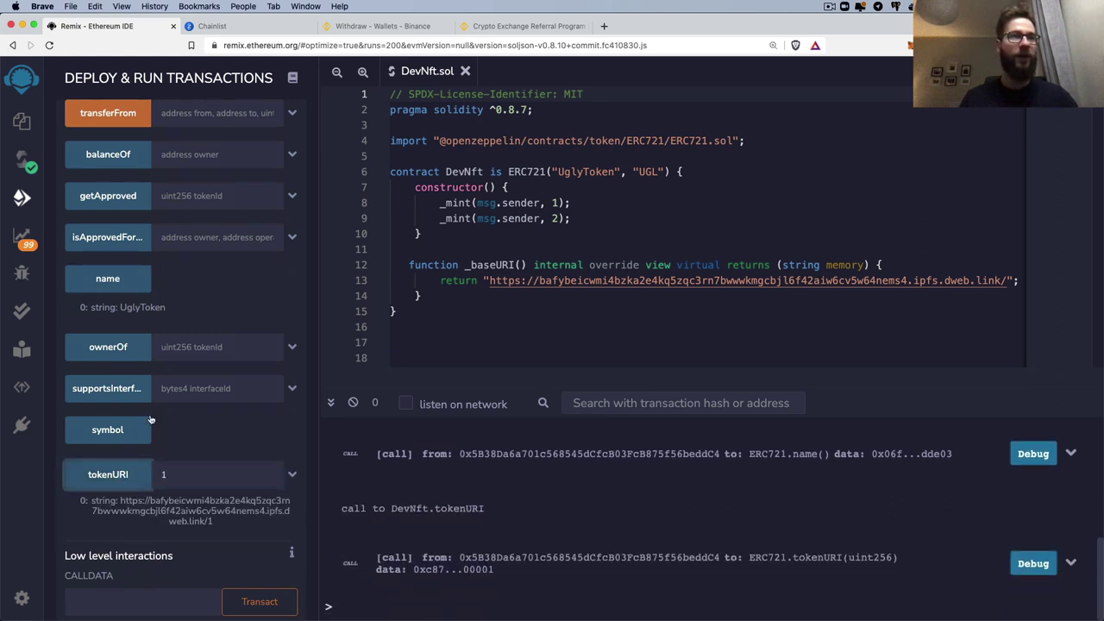
Copy the account address and query its balanceOf, which returns 2
scroll(172, 387, up, 1)
scroll(173, 386, up, 1)
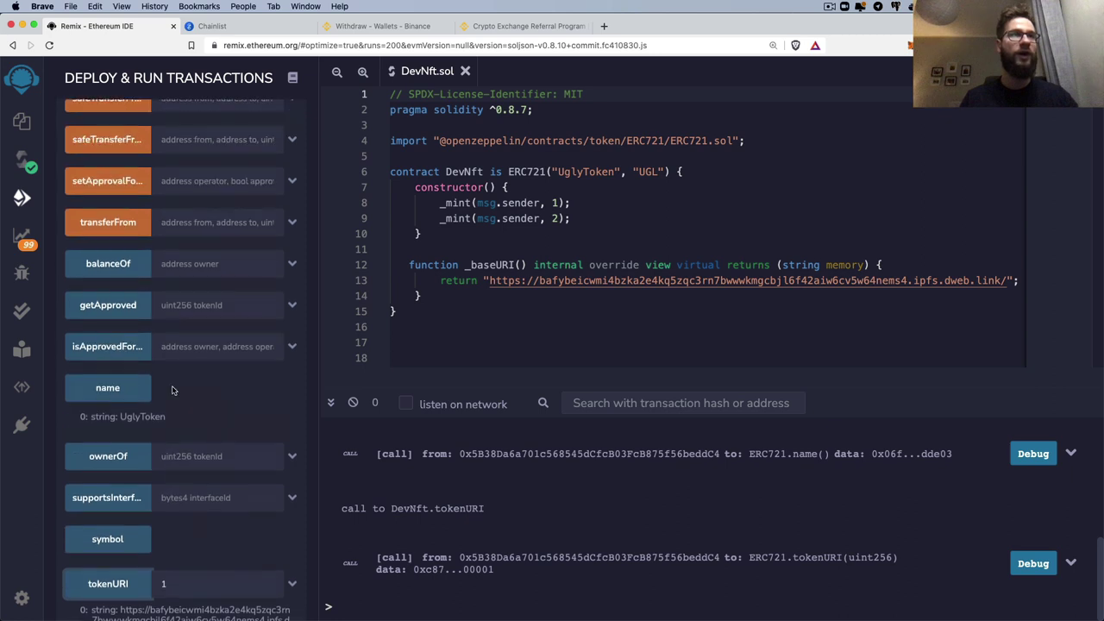
click(292, 268)
scroll(225, 263, up, 4)
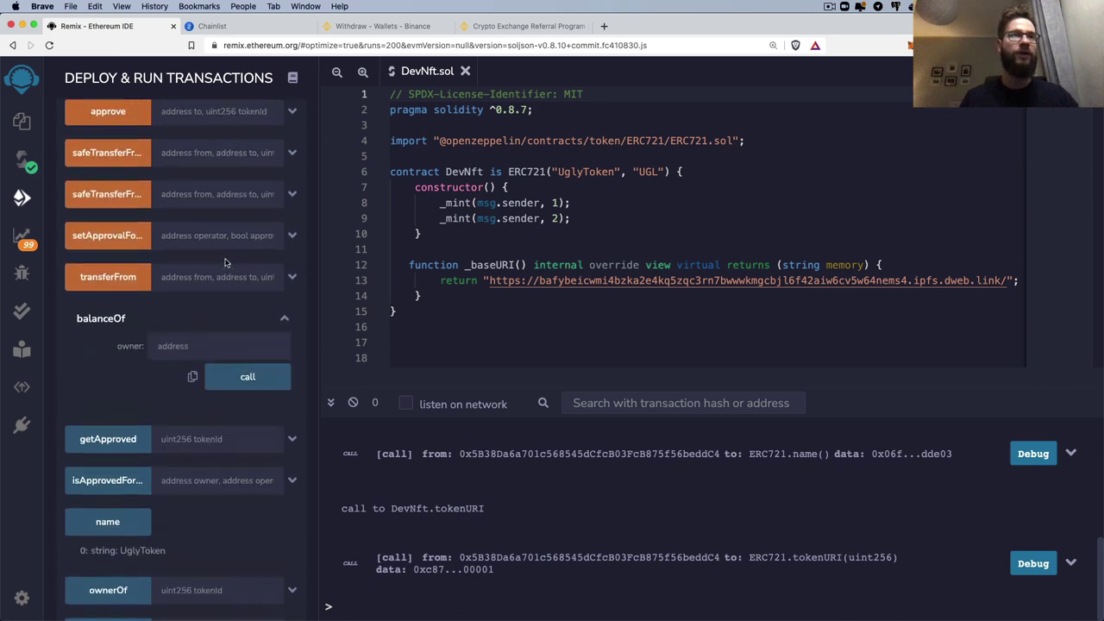
scroll(225, 263, up, 6)
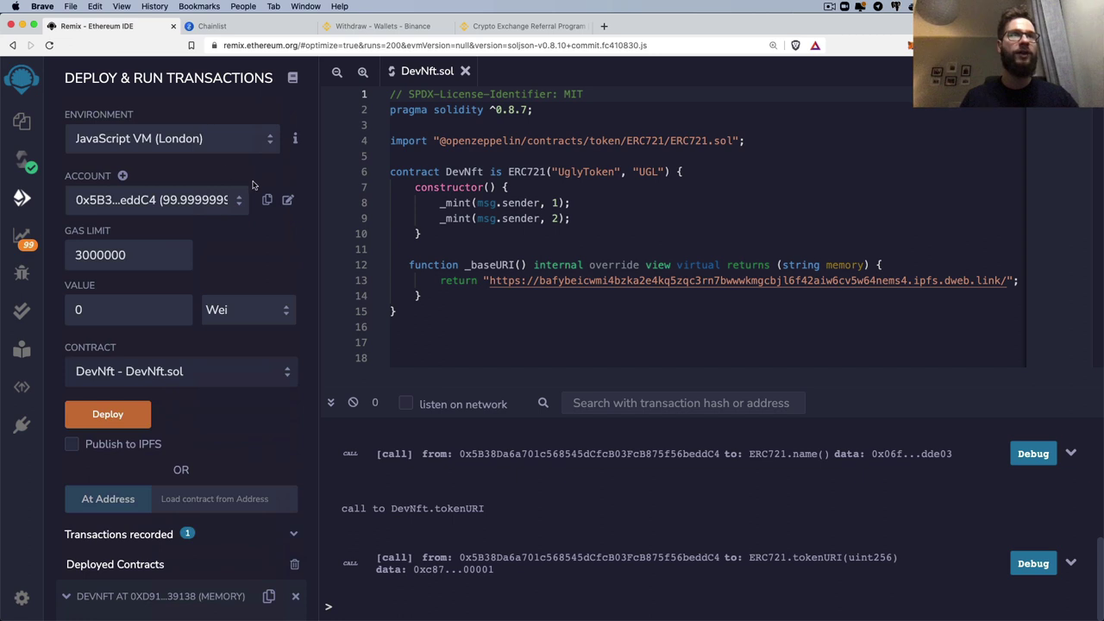
click(263, 202)
scroll(216, 388, down, 8)
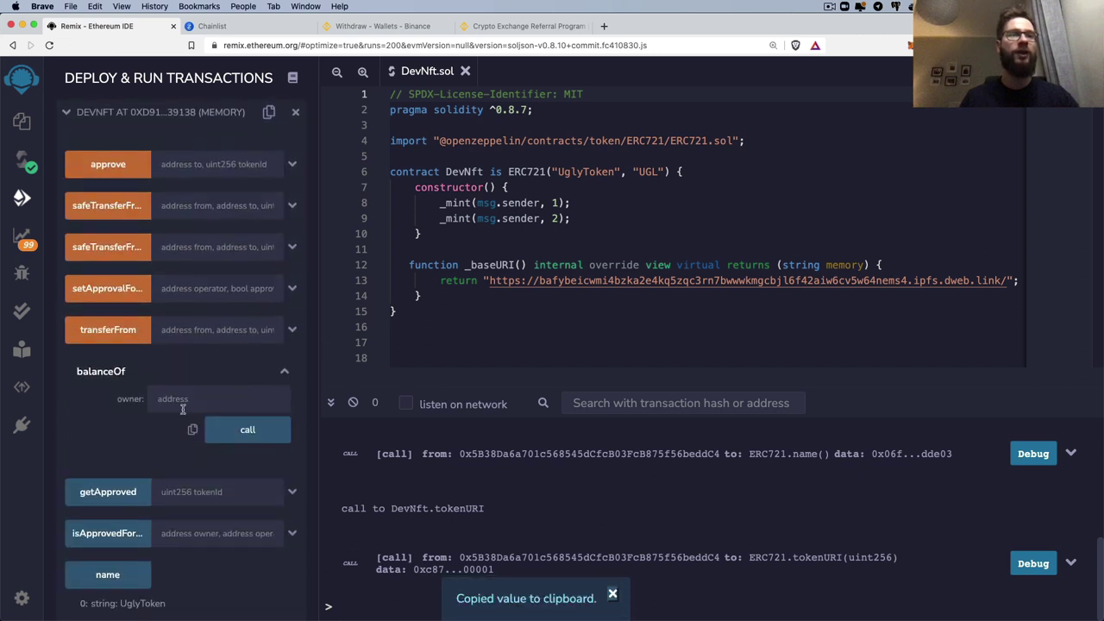
click(183, 402)
text(0x5B38Da6a701c568545dCfcB03FcB875f56beddC4)
click(248, 429)
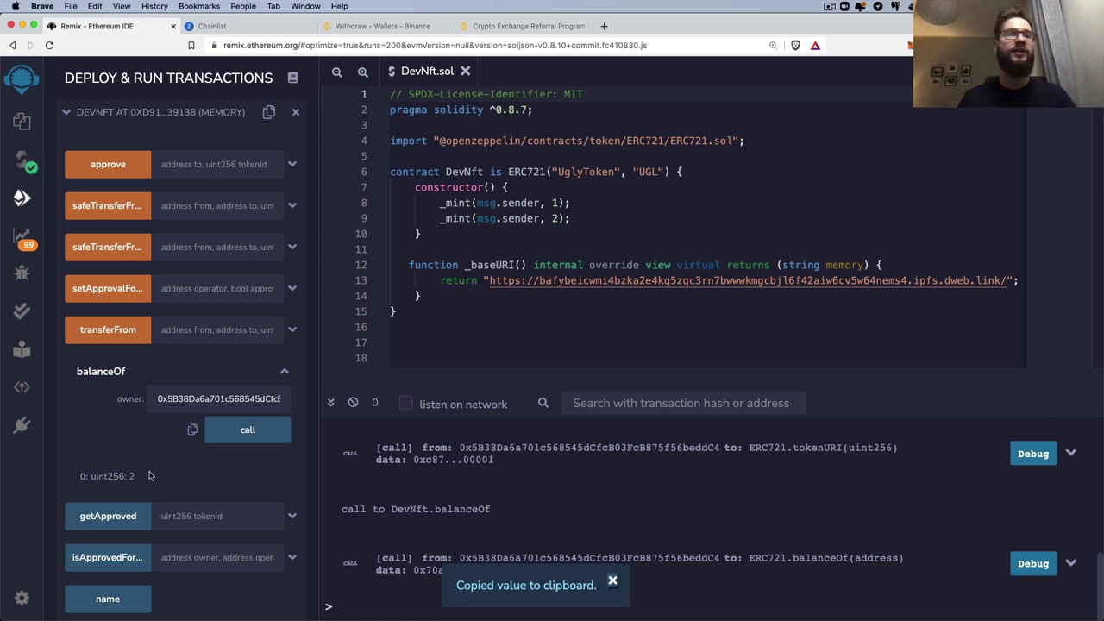
Query ownerOf for token 1, then move to the Chainlist page
scroll(192, 462, down, 5)
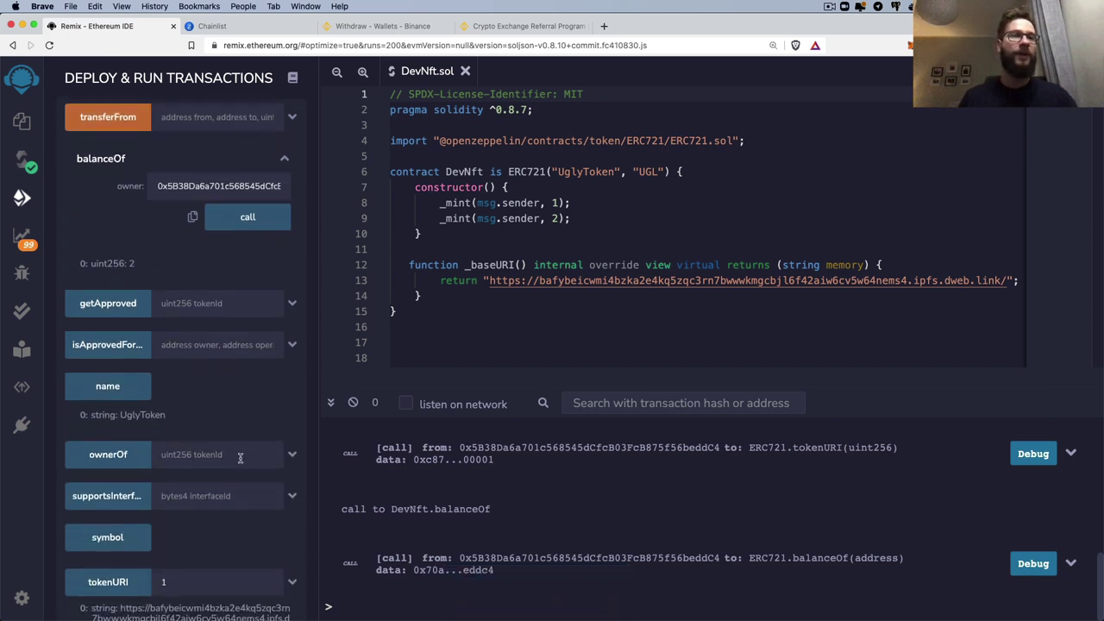
click(291, 457)
click(188, 480)
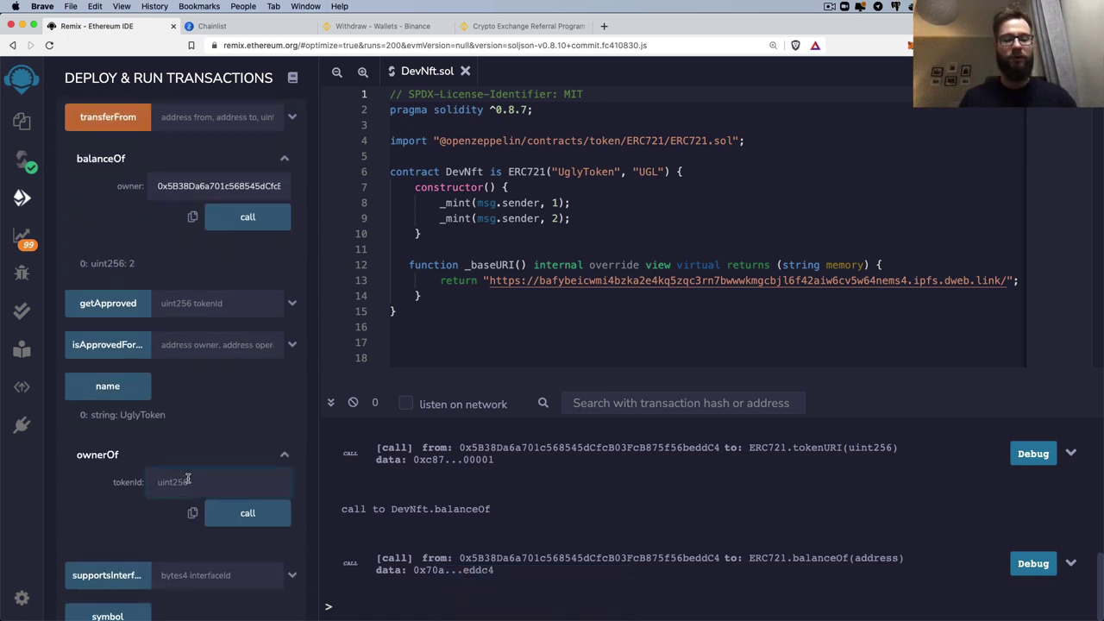
text(1)
click(220, 512)
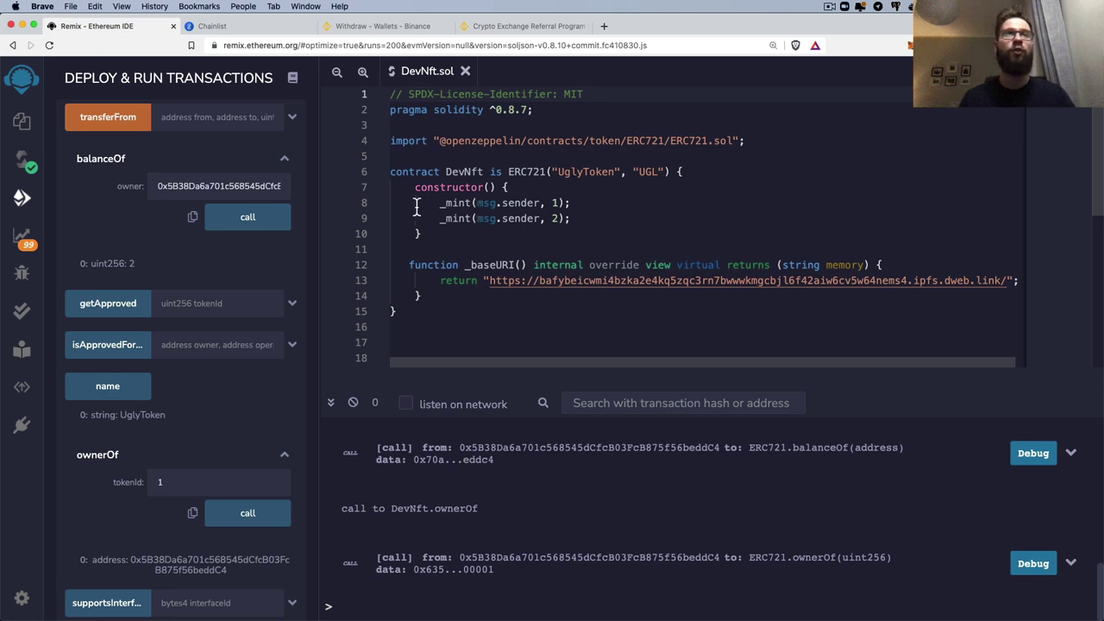
scroll(197, 234, up, 6)
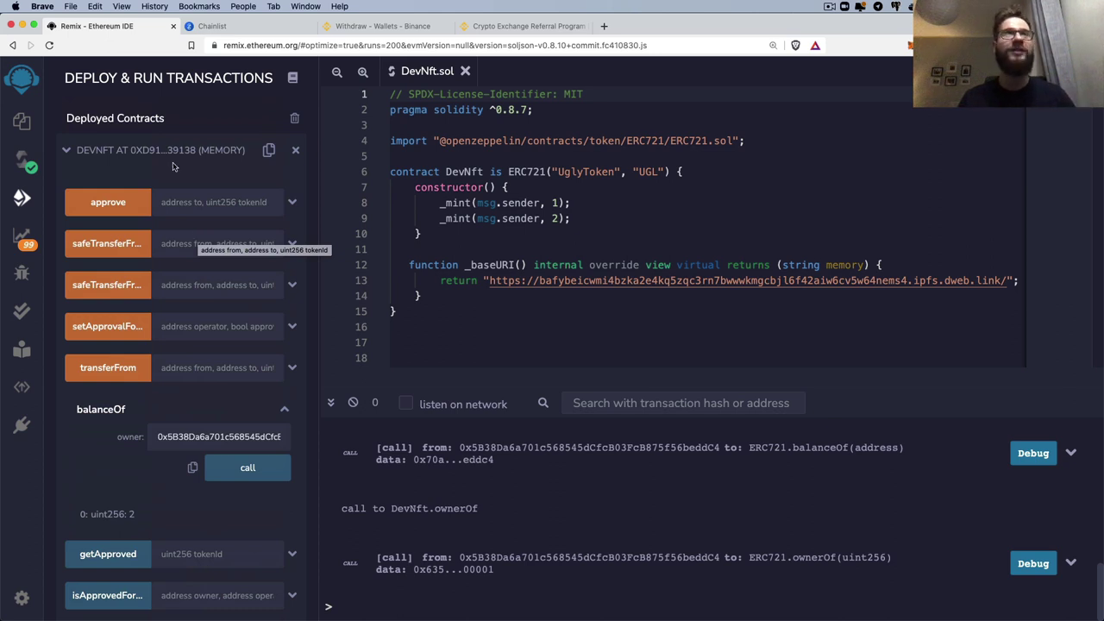
click(262, 26)
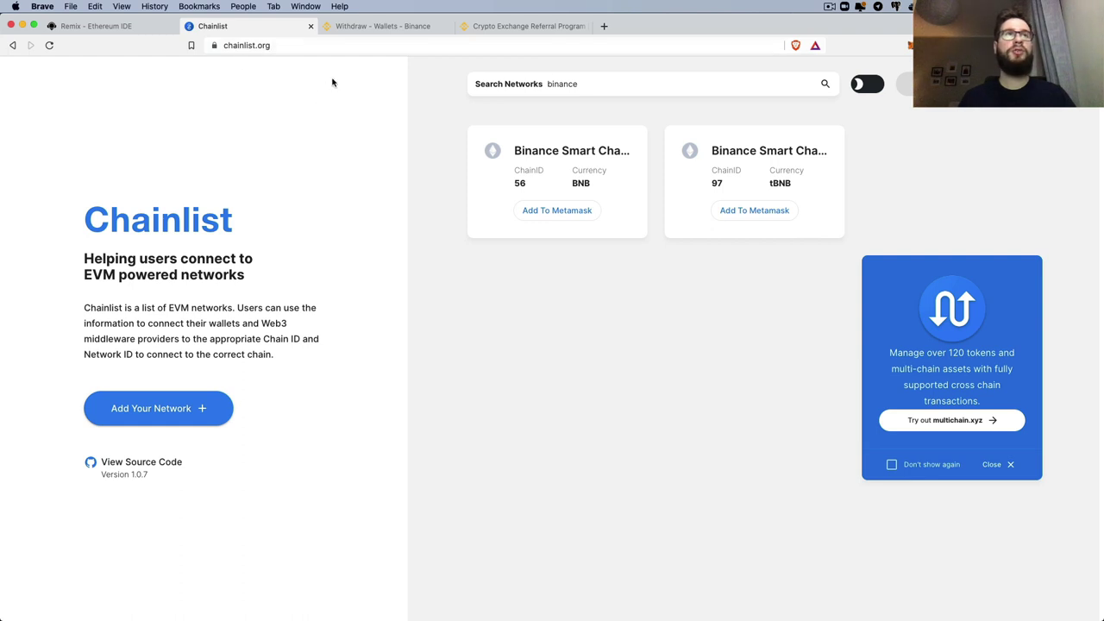
Search 'poly', add Polygon Mainnet (chain 137) to MetaMask and switch, confirming 22.8697 MATIC
click(646, 79)
key(super+a)
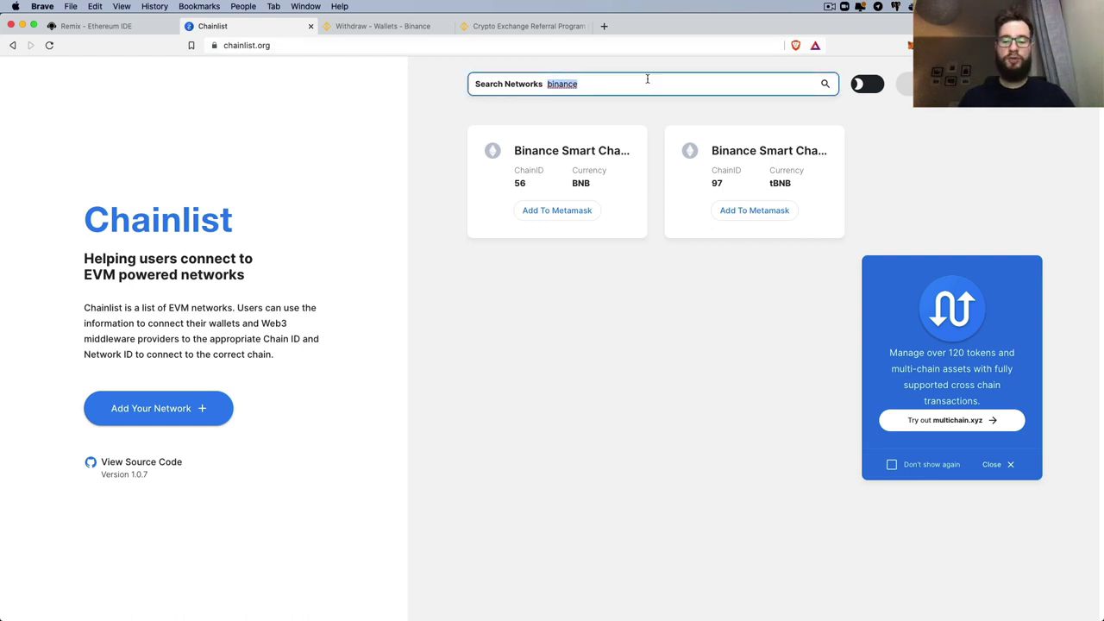
key(BackSpace)
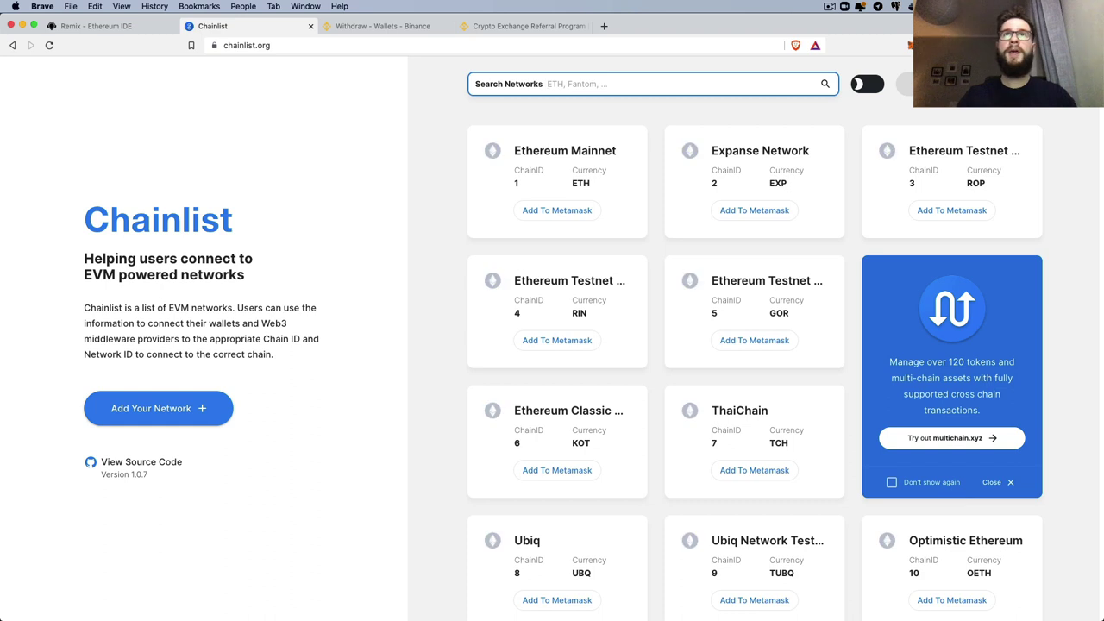
text(poly)
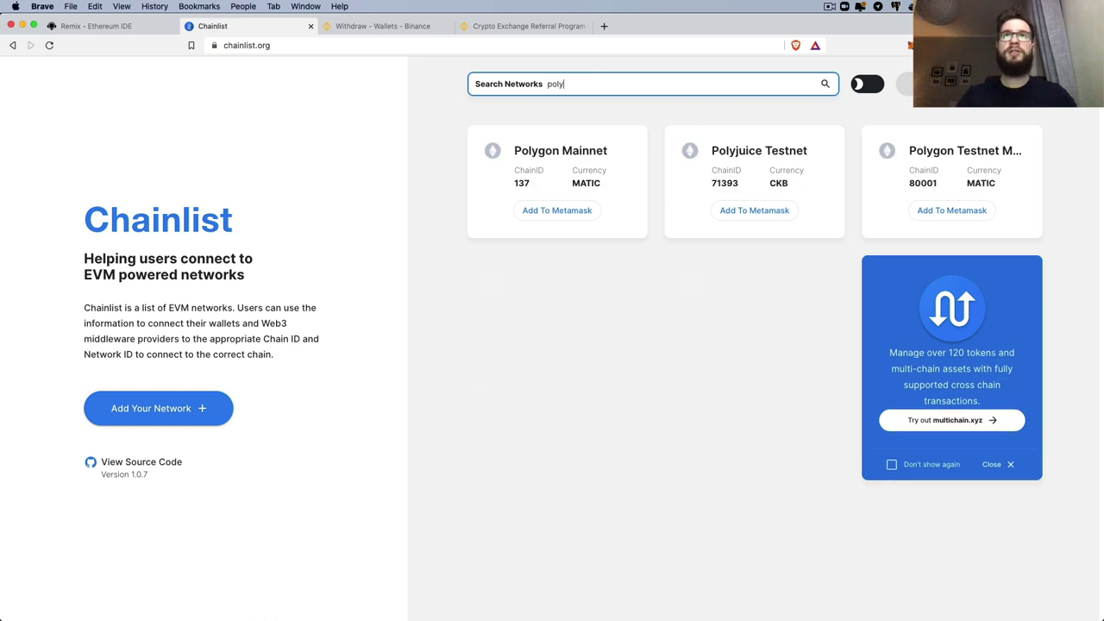
click(580, 212)
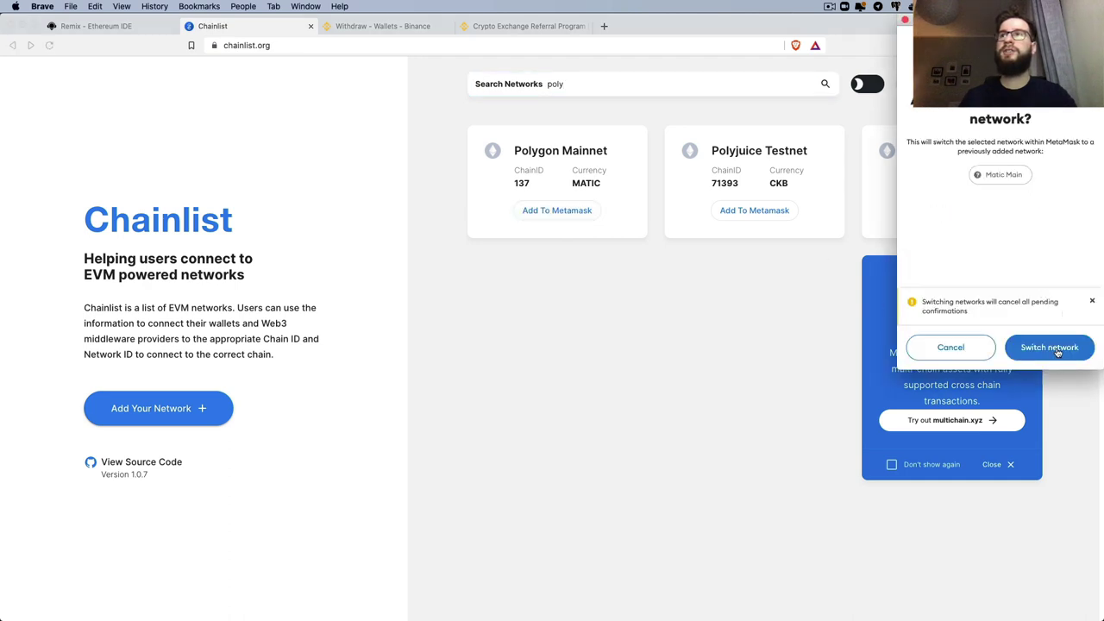
click(1061, 352)
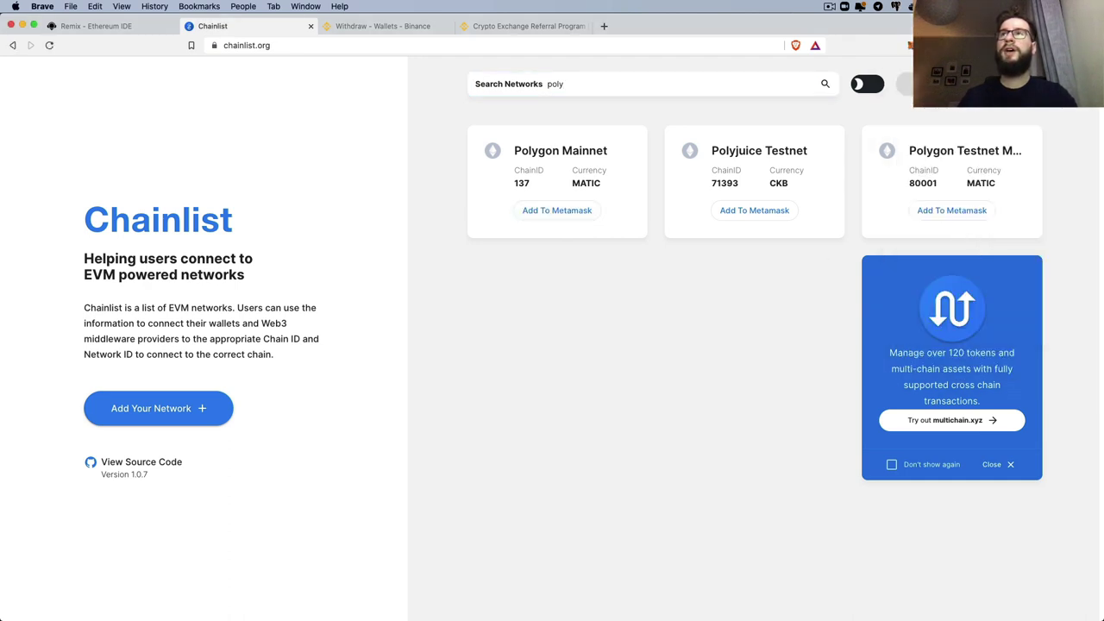
click(909, 45)
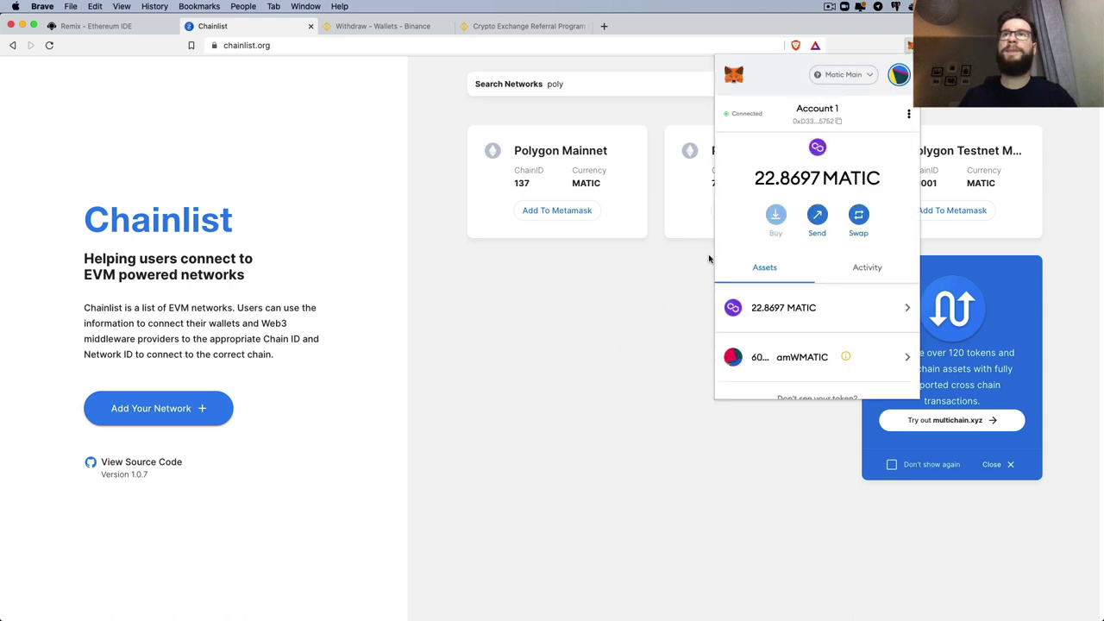
click(578, 98)
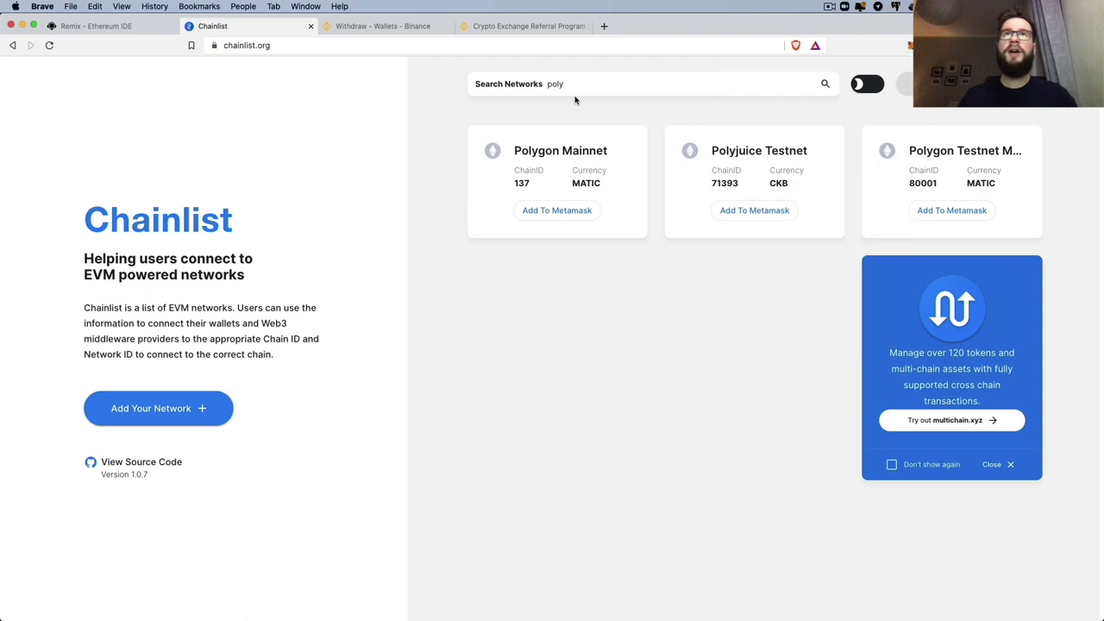
Search 'bina', add Binance Smart Chain Mainnet (chain 56) to MetaMask and switch, seeing 0.0095 BNB
double_click(572, 82)
text(binaanc)
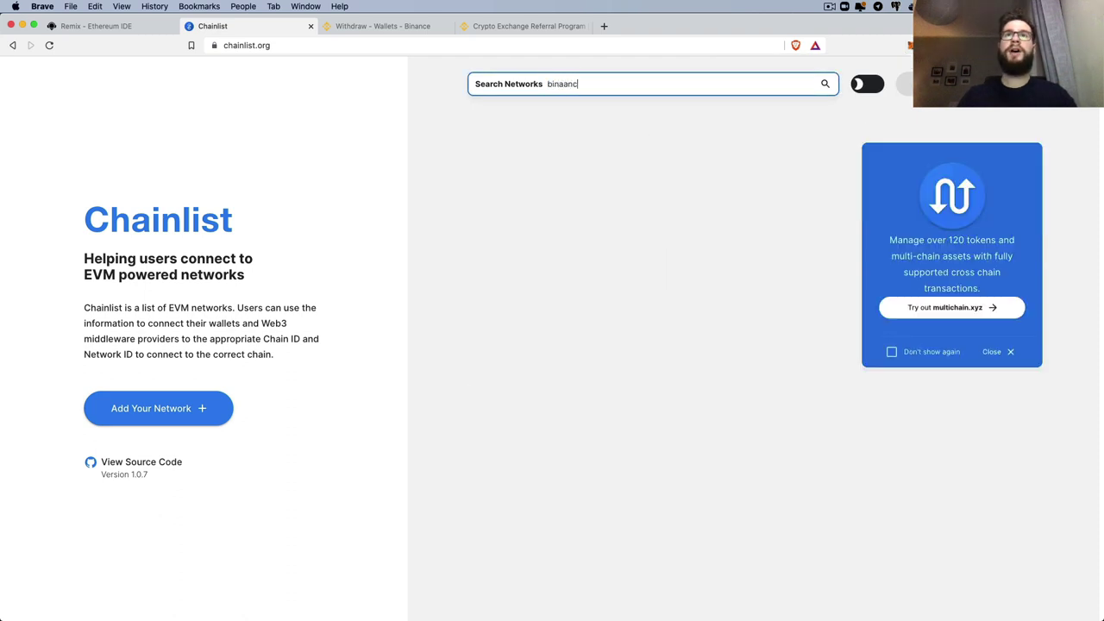
key(BackSpace)
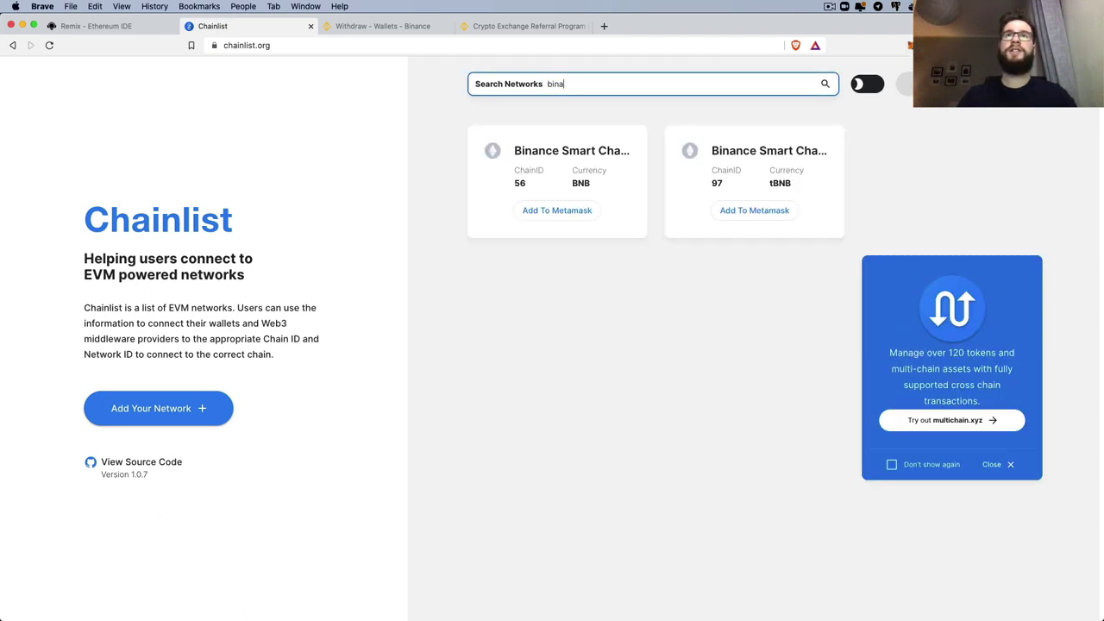
click(550, 211)
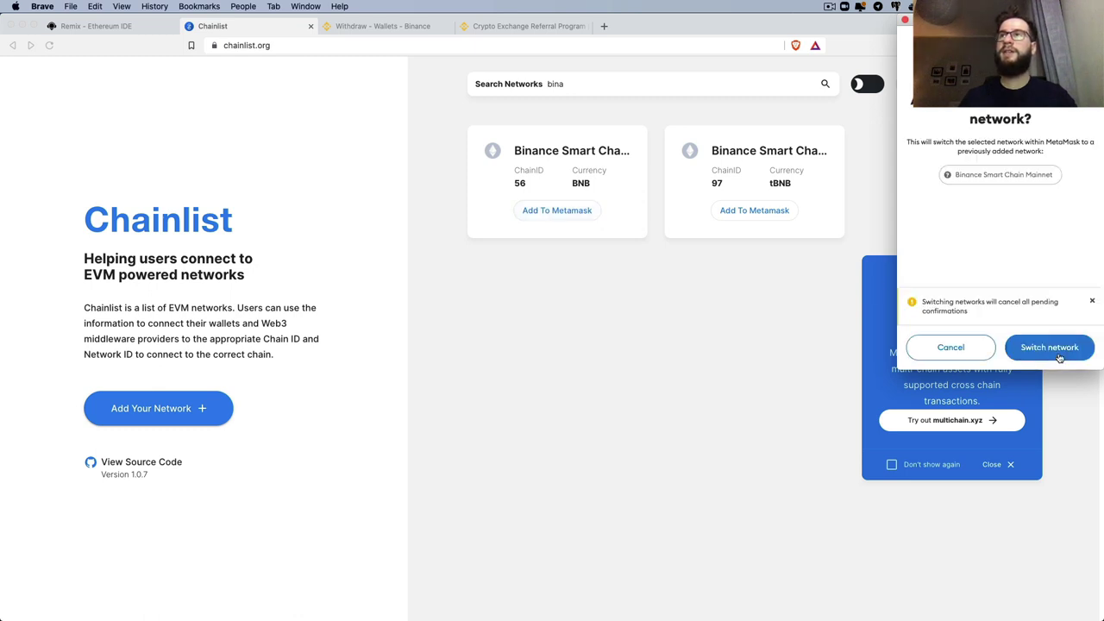
click(988, 348)
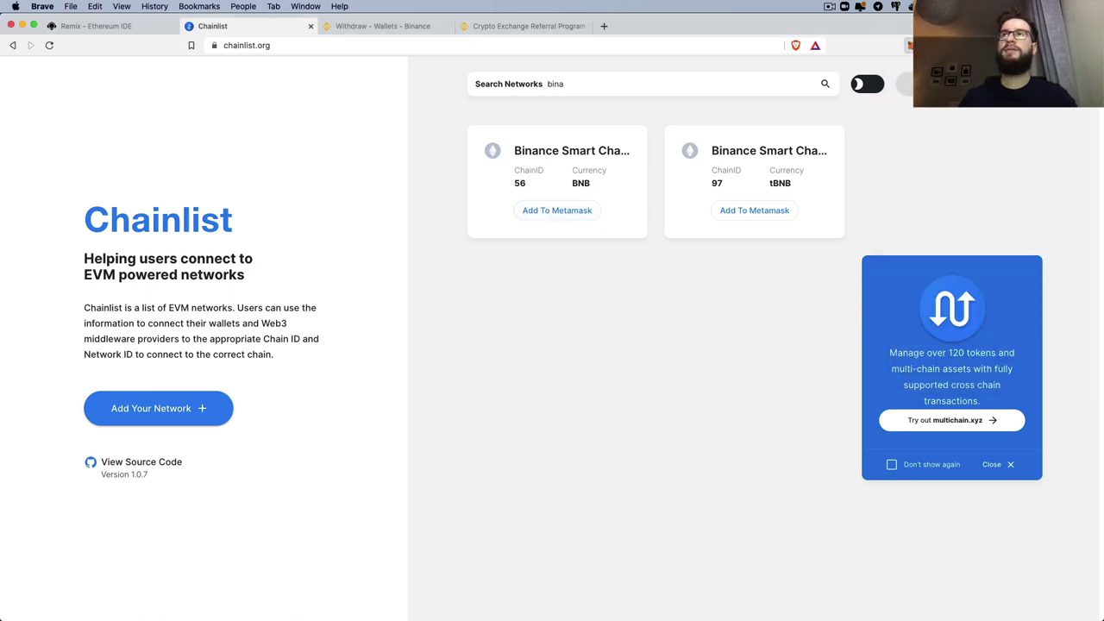
click(910, 44)
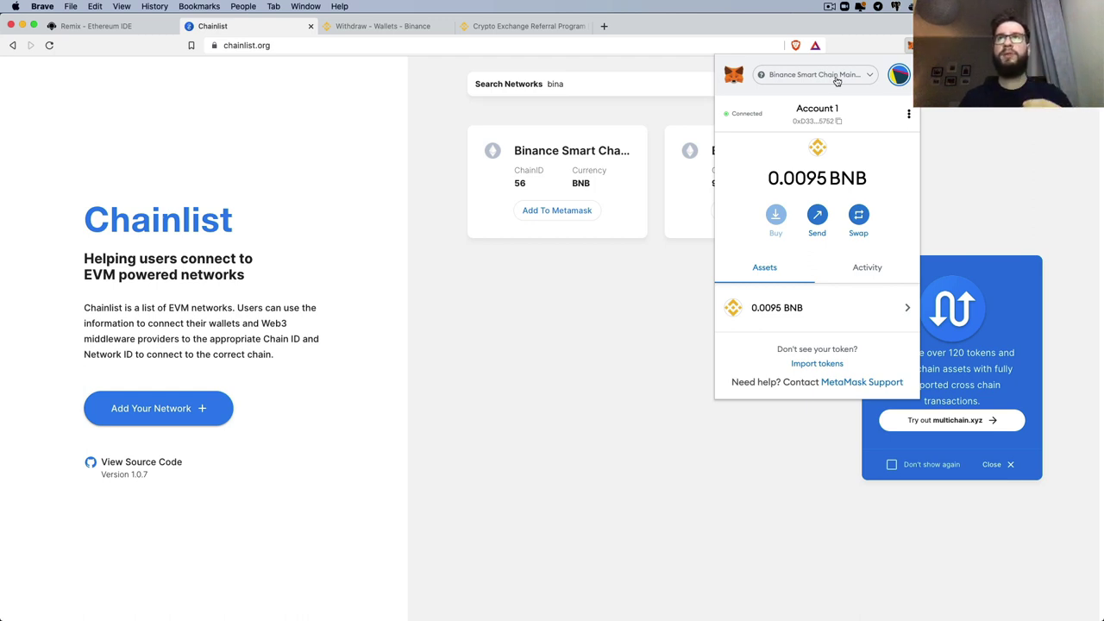
click(560, 308)
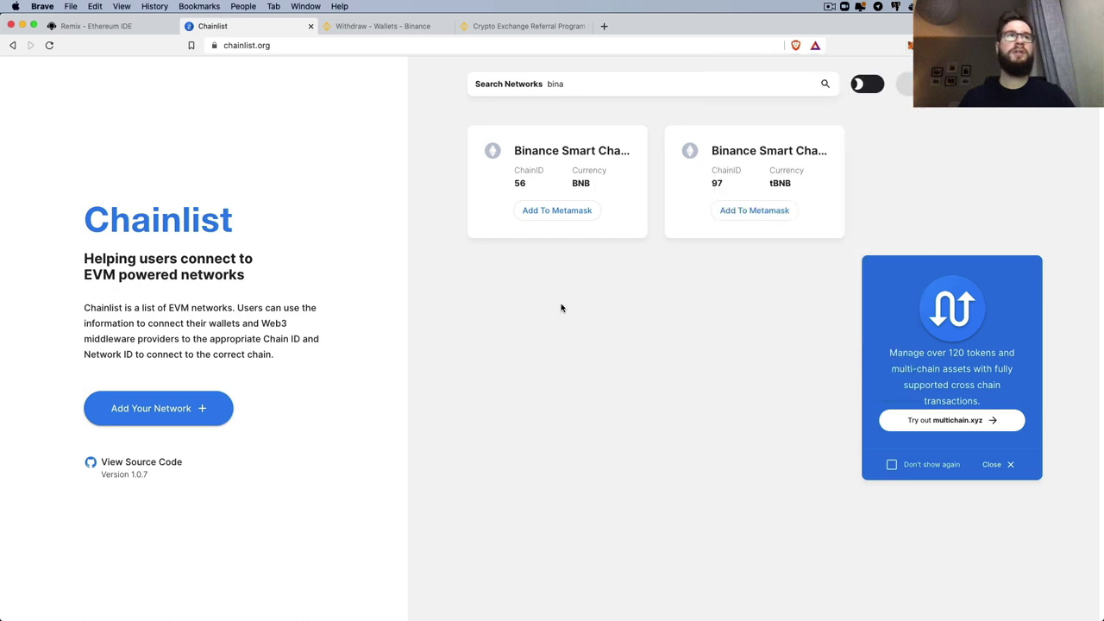
Review MetaMask's list of networks, then return to the Remix tab
drag(111, 224, 257, 223)
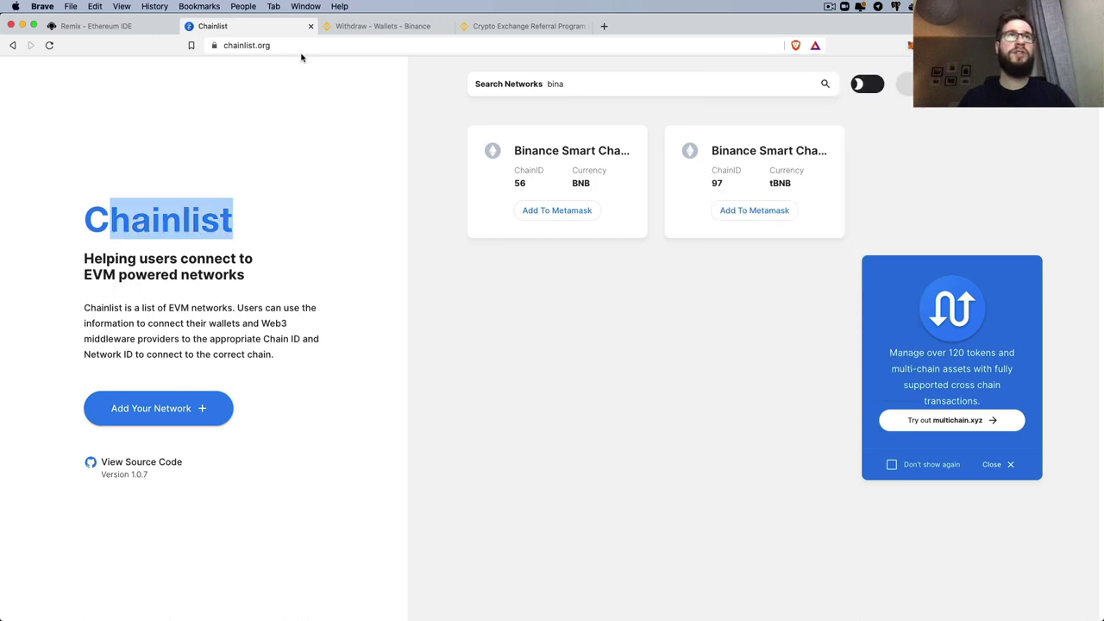
click(910, 45)
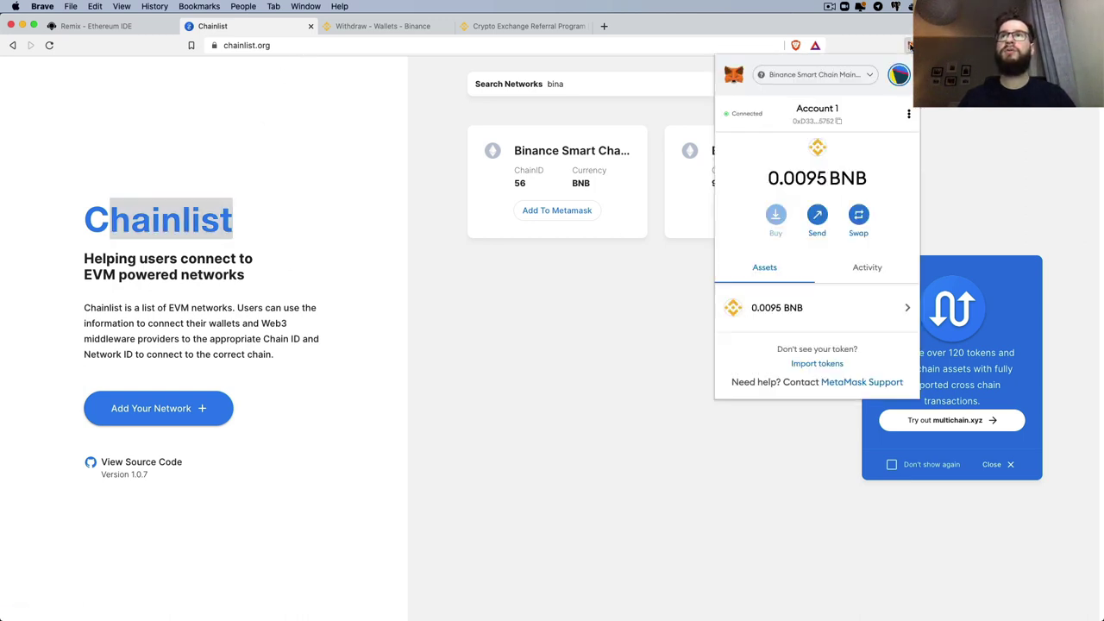
click(866, 76)
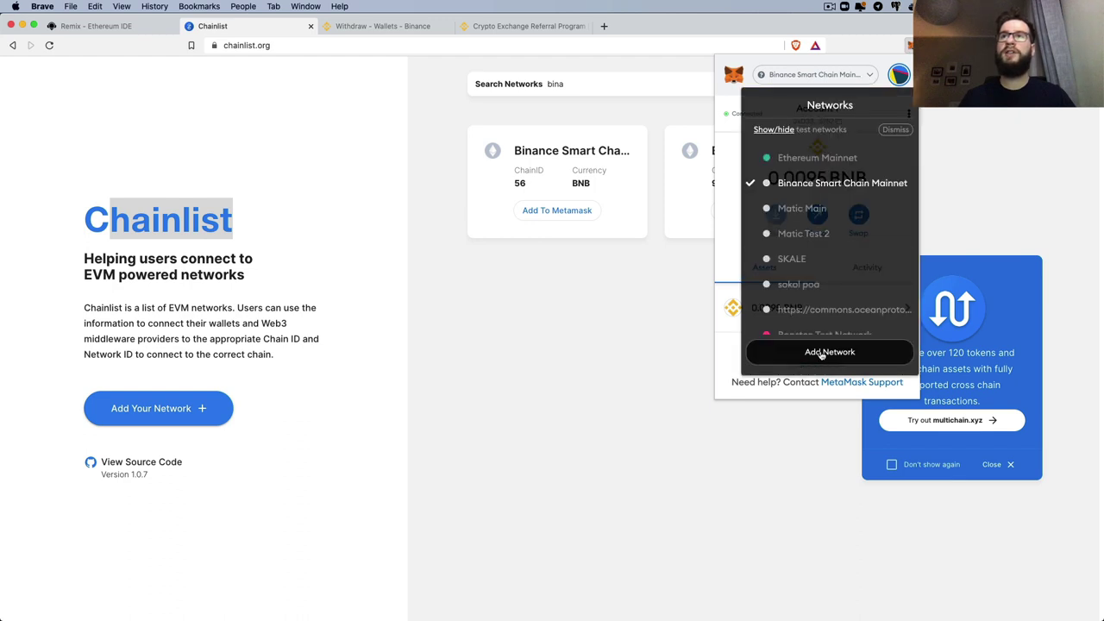
click(654, 362)
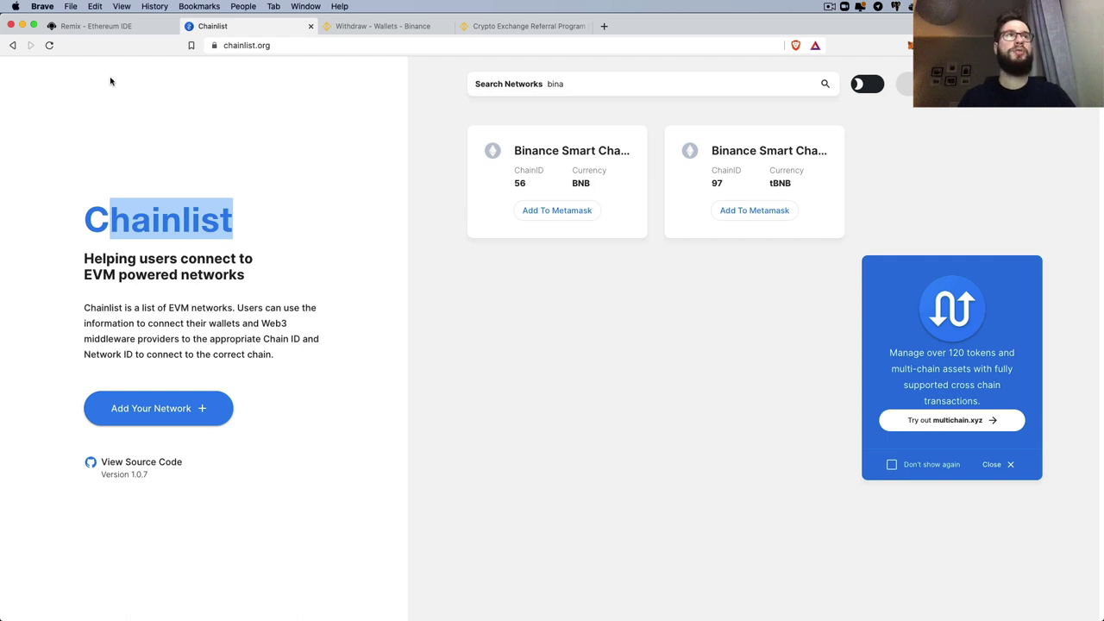
click(95, 25)
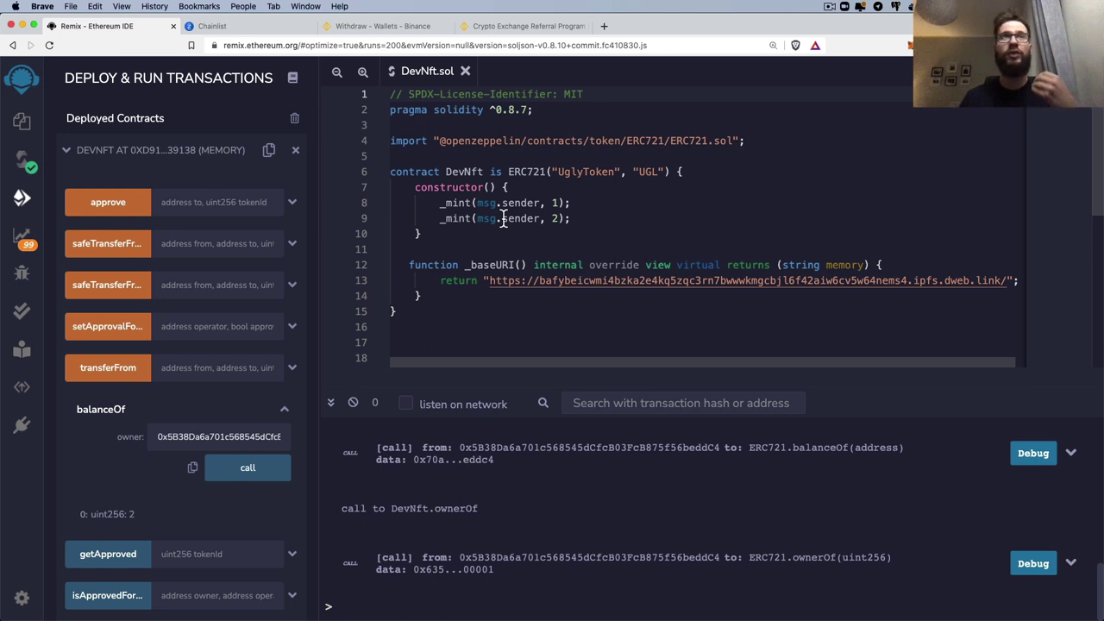
Move between the Binance withdrawal, Chainlist and Remix tabs, ending on Binance Withdraw Crypto
click(380, 26)
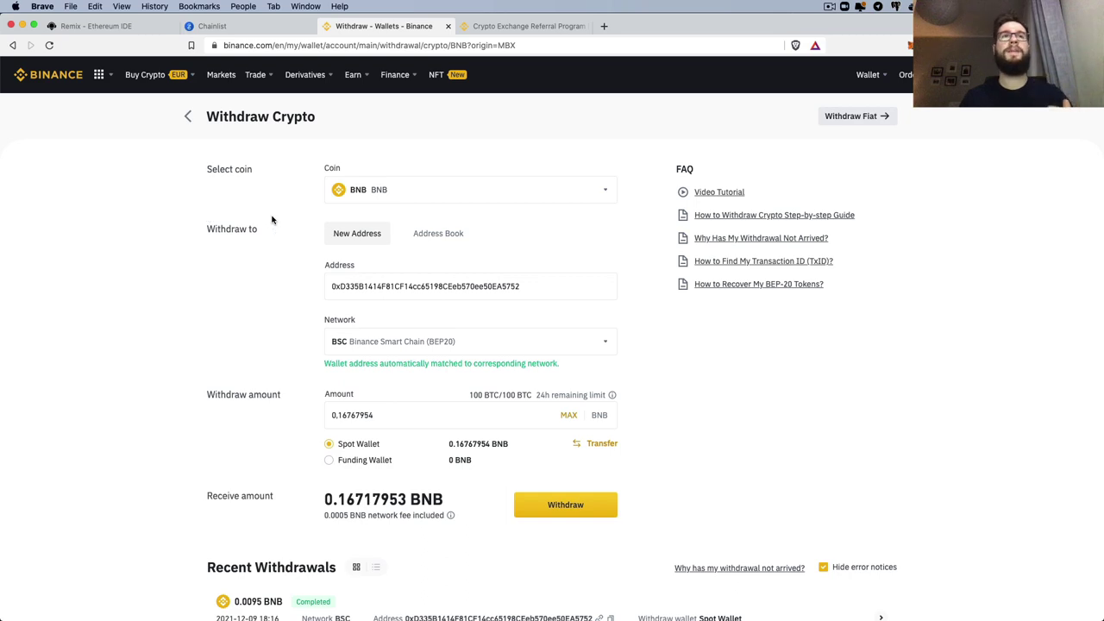
mouse_move(242, 60)
click(248, 26)
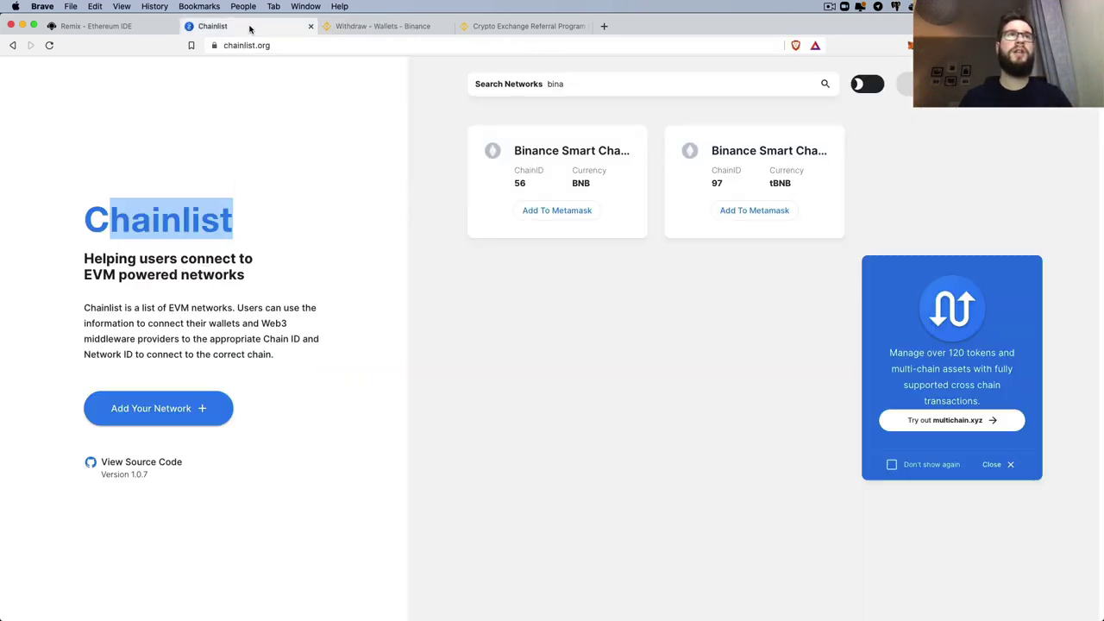
click(93, 26)
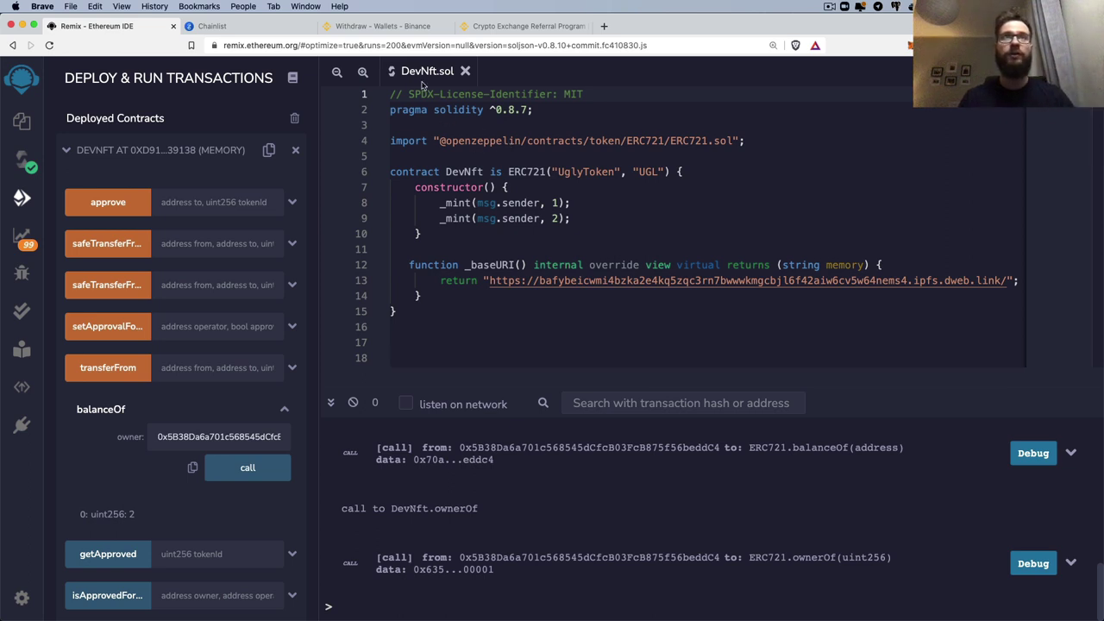
click(380, 26)
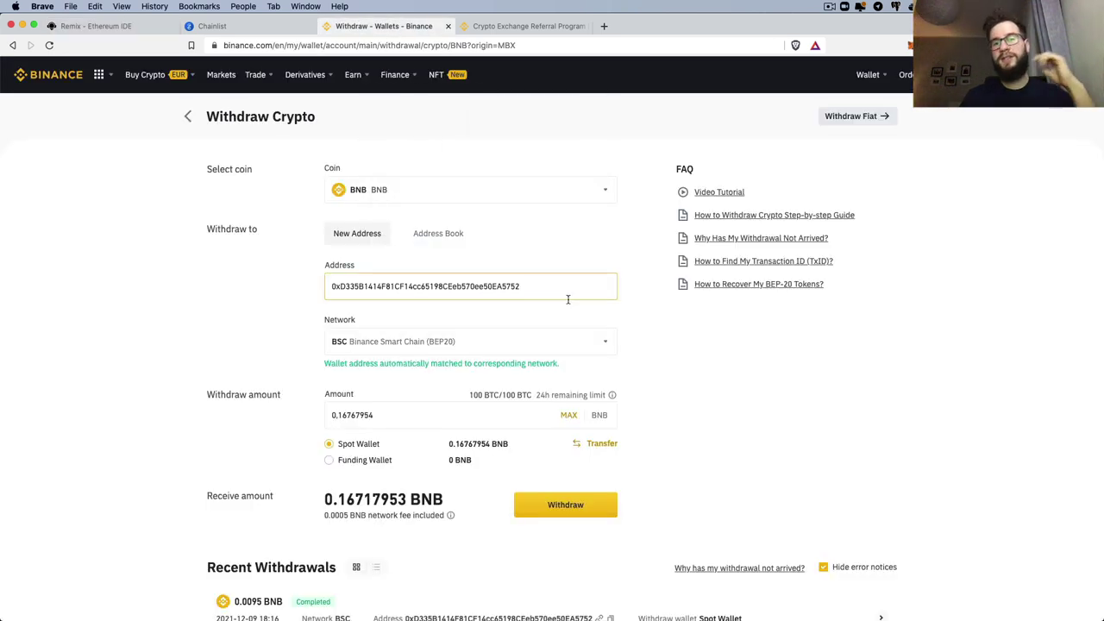
Point out the referral page's 5% friend rate, then show MetaMask beside Withdraw Crypto
click(527, 26)
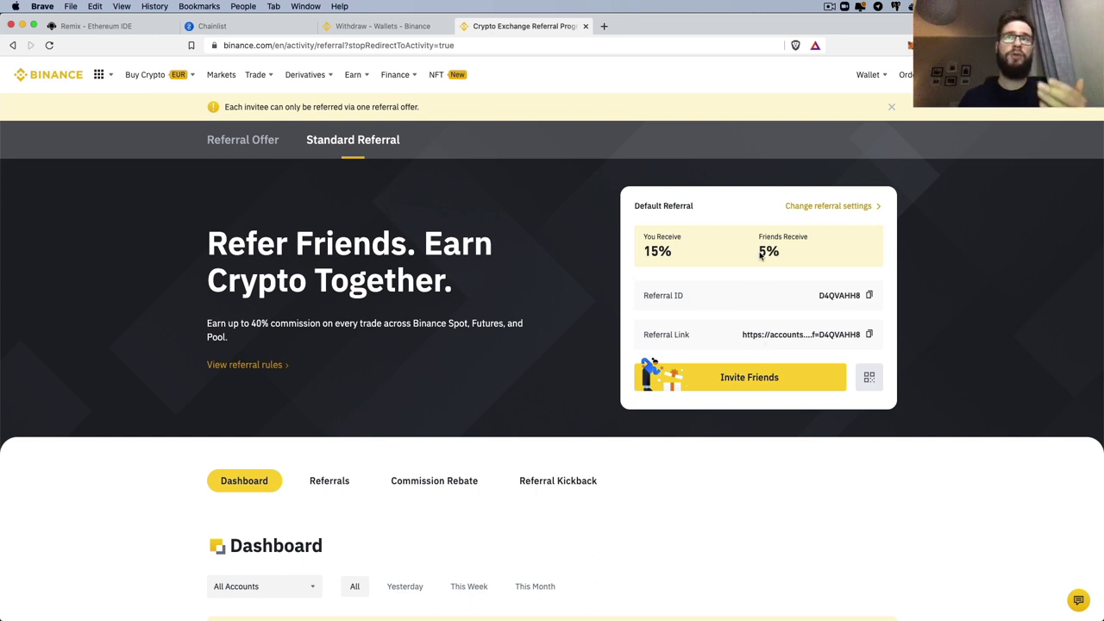
drag(760, 254, 781, 254)
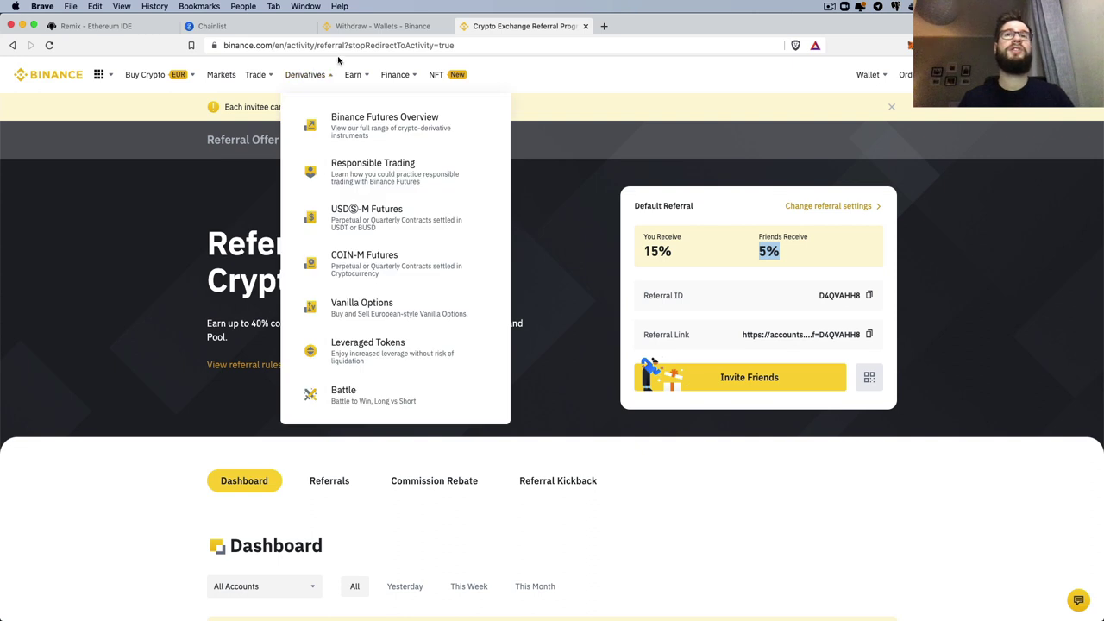
mouse_move(395, 74)
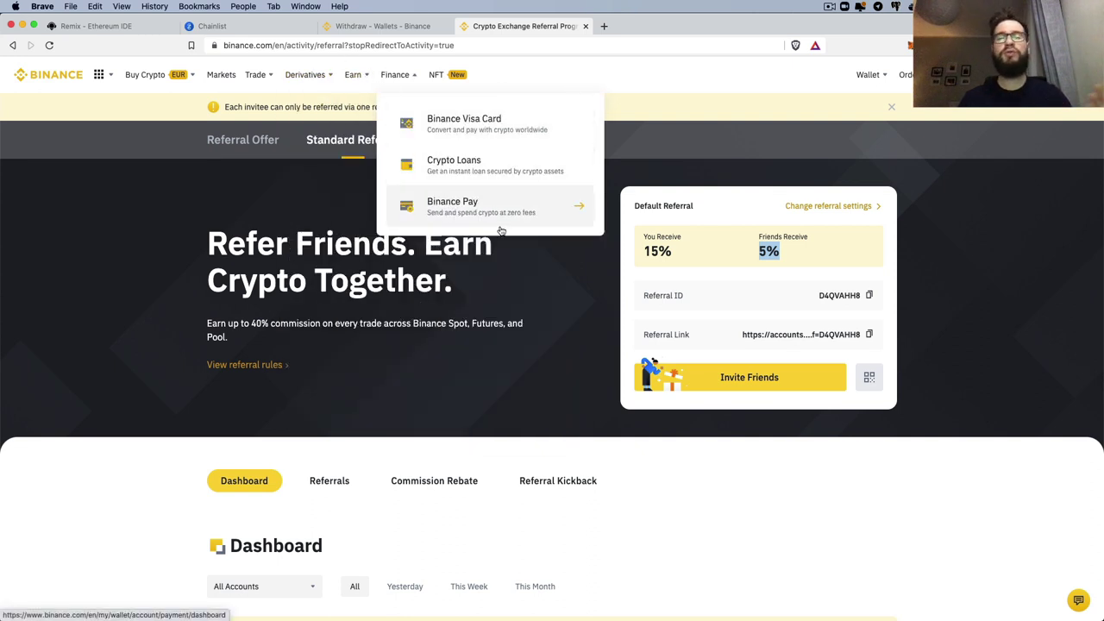
click(366, 26)
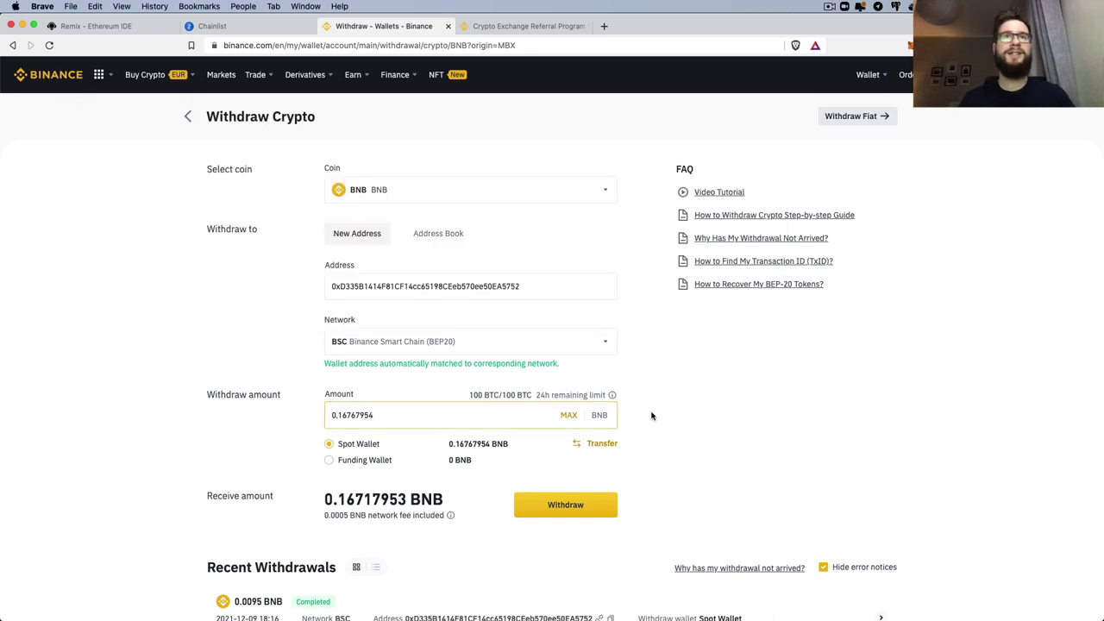
click(909, 44)
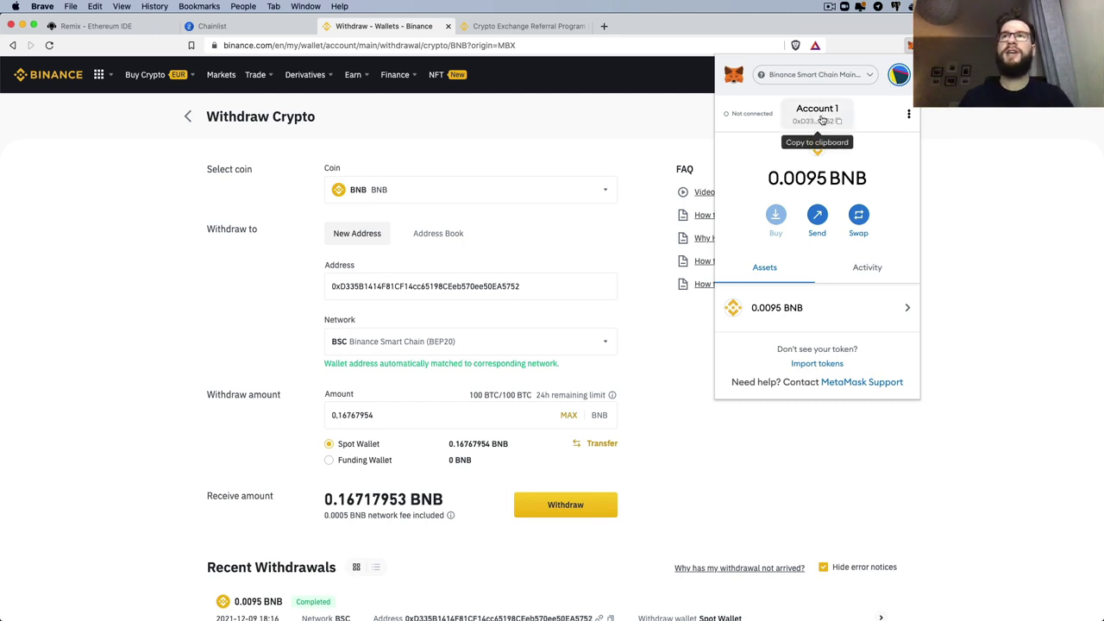
Paste the MetaMask wallet address as the withdrawal address and choose the BSC (BEP20) network
click(821, 121)
click(487, 285)
double_click(487, 286)
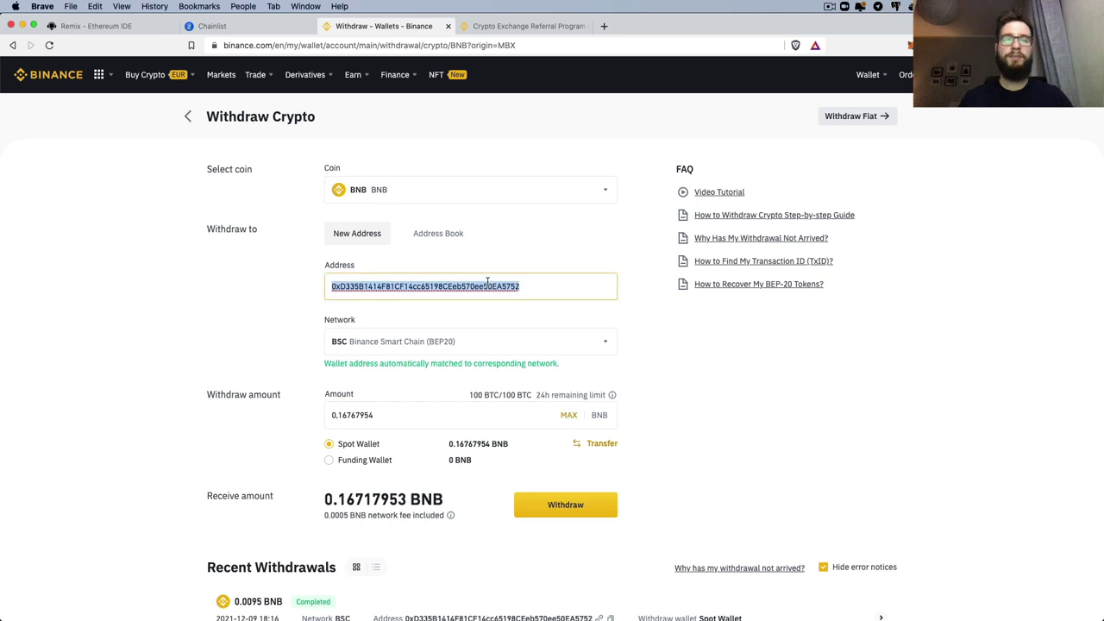
key(super+v)
click(552, 343)
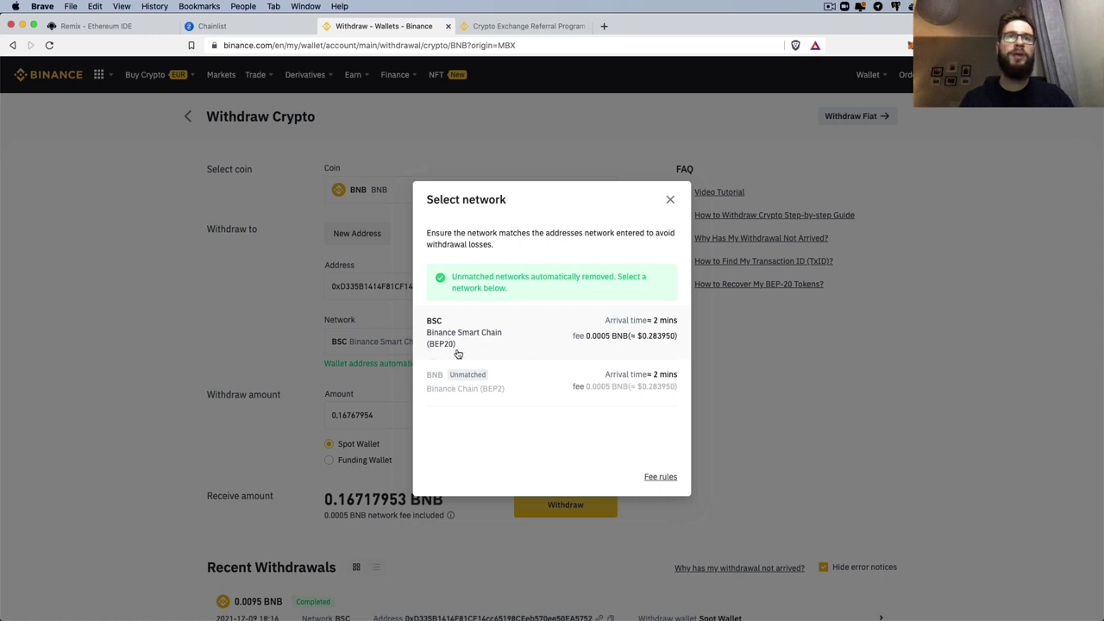
click(619, 345)
click(520, 422)
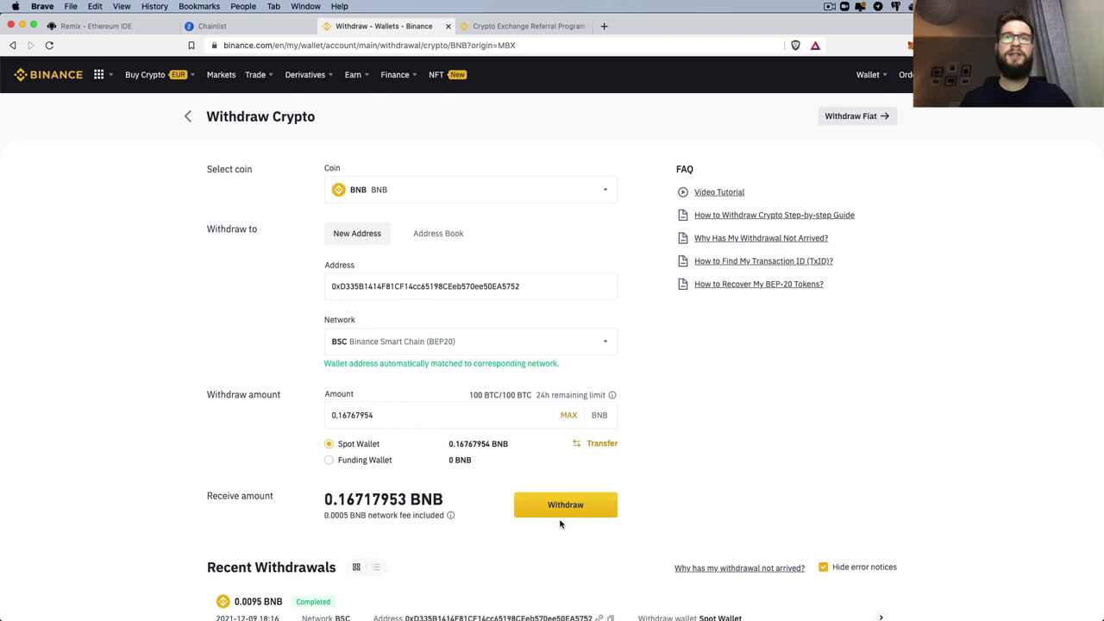
Highlight the wallet's 0.0095 BNB balance, then return to the Remix deploy panel
scroll(463, 492, down, 1)
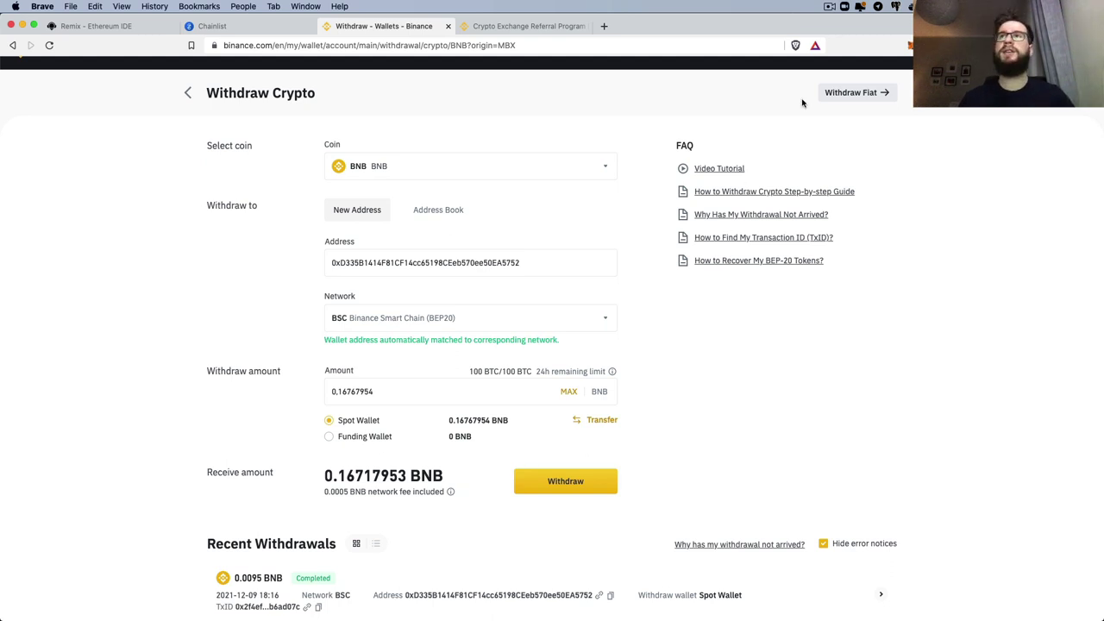
click(908, 47)
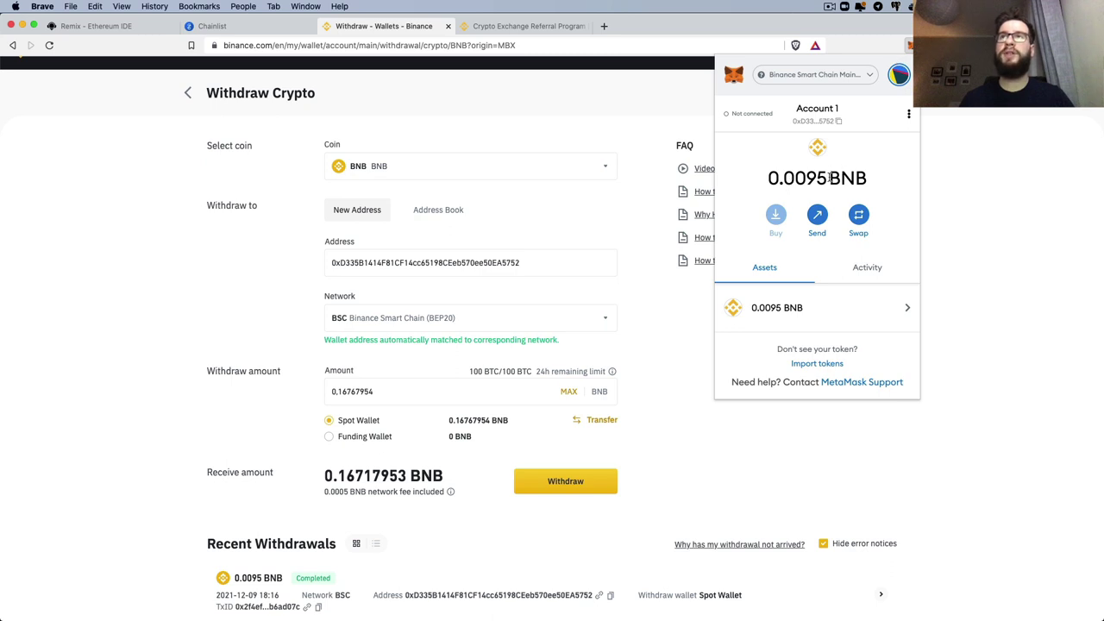
double_click(830, 177)
mouse_move(830, 177)
mouse_down()
mouse_move(807, 176)
mouse_move(830, 176)
mouse_up()
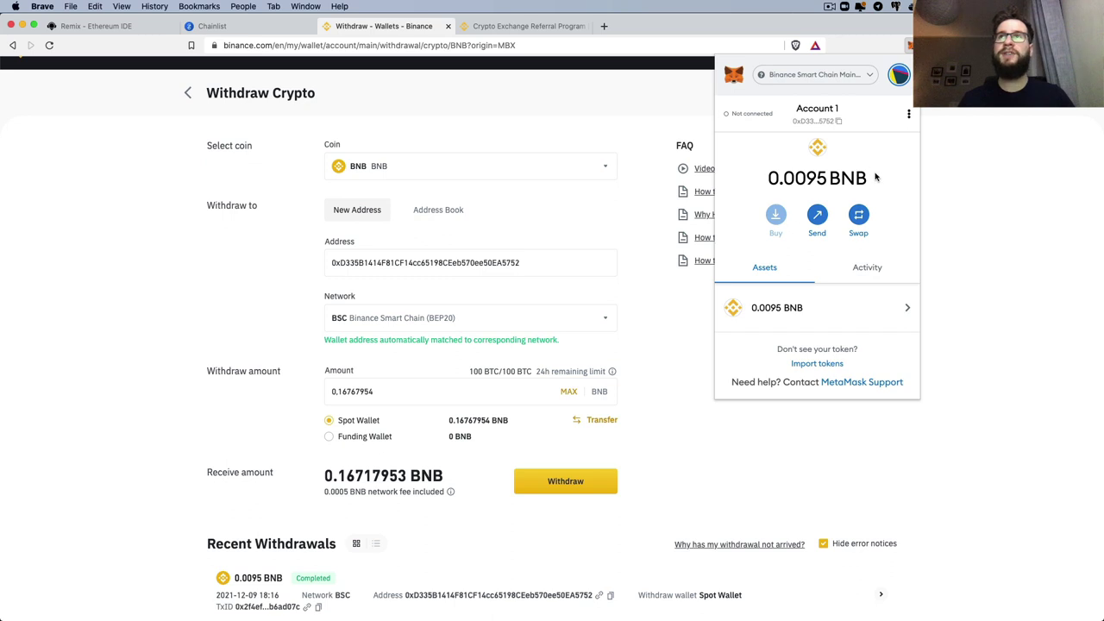
click(978, 257)
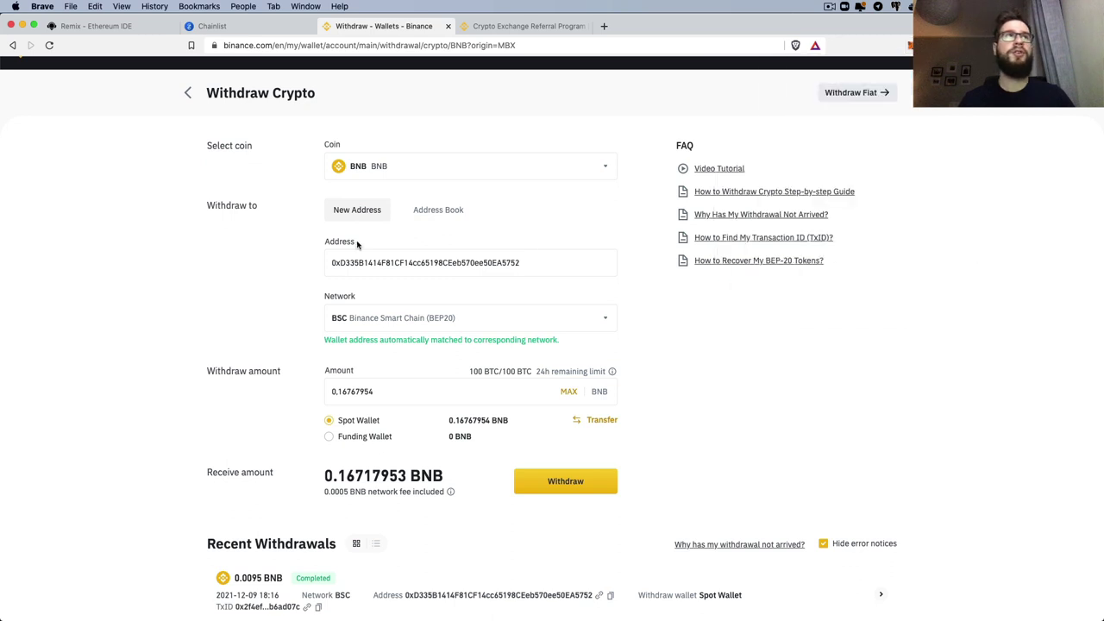
click(108, 26)
scroll(182, 313, up, 5)
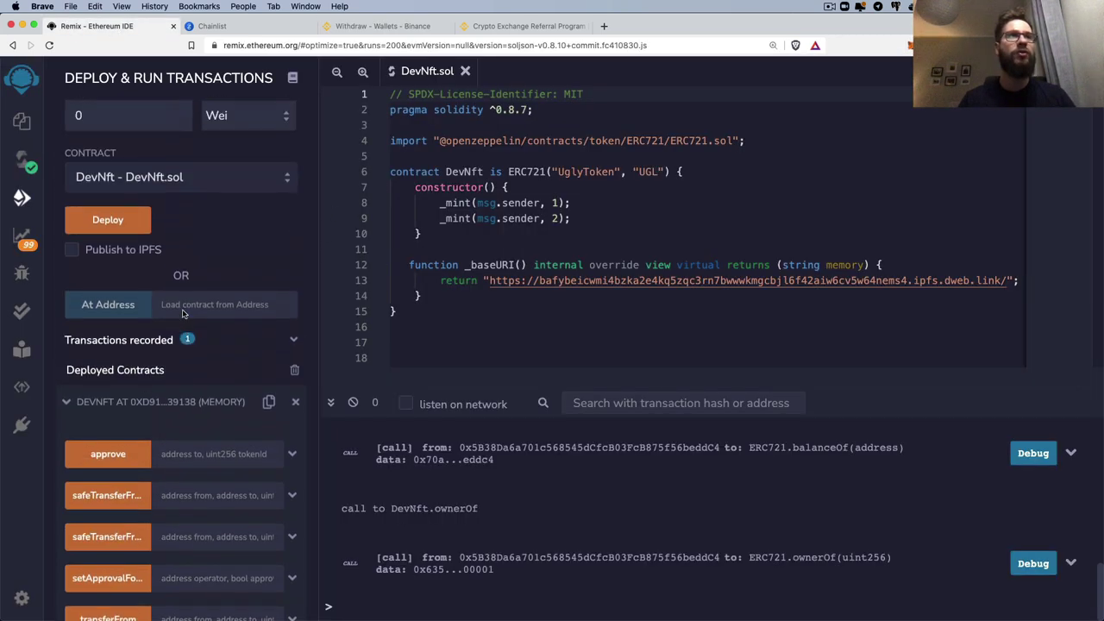
scroll(181, 312, up, 3)
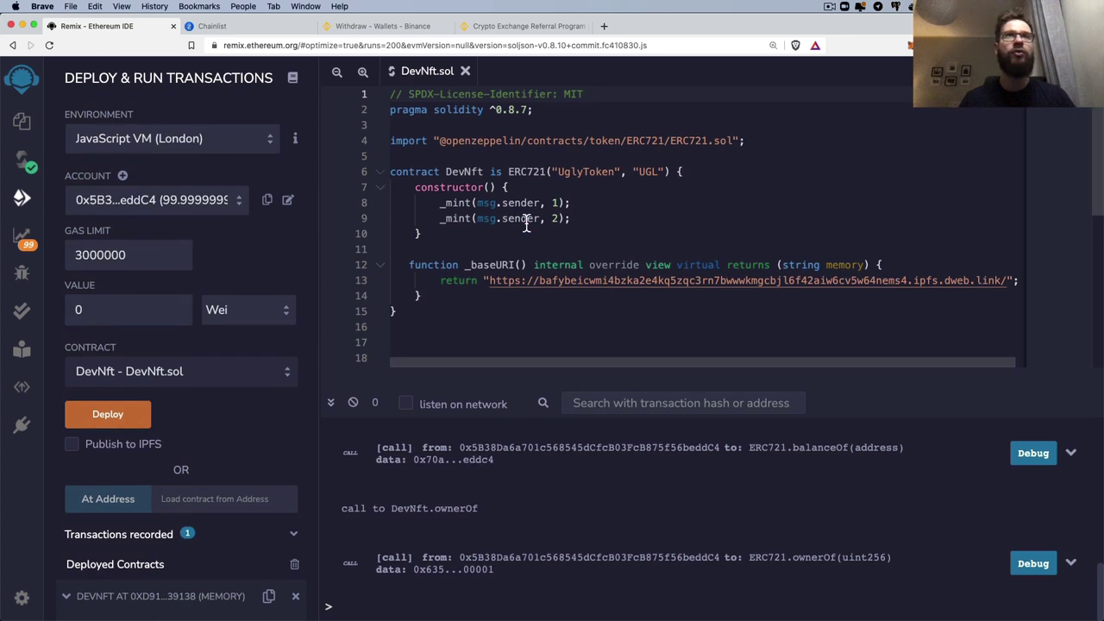
drag(438, 316, 377, 98)
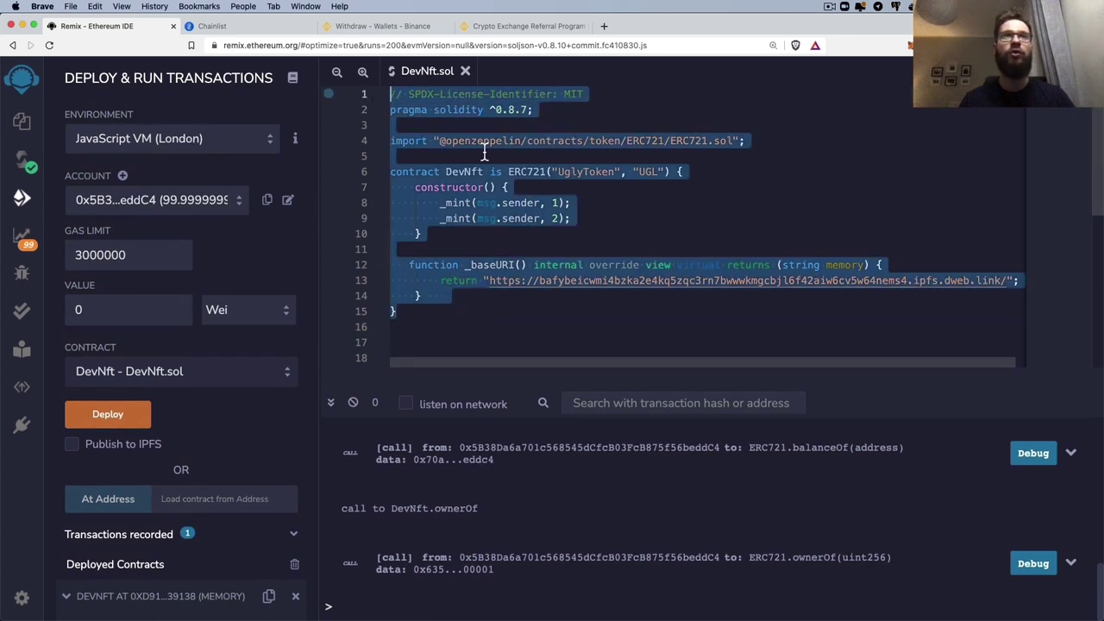
scroll(157, 384, down, 5)
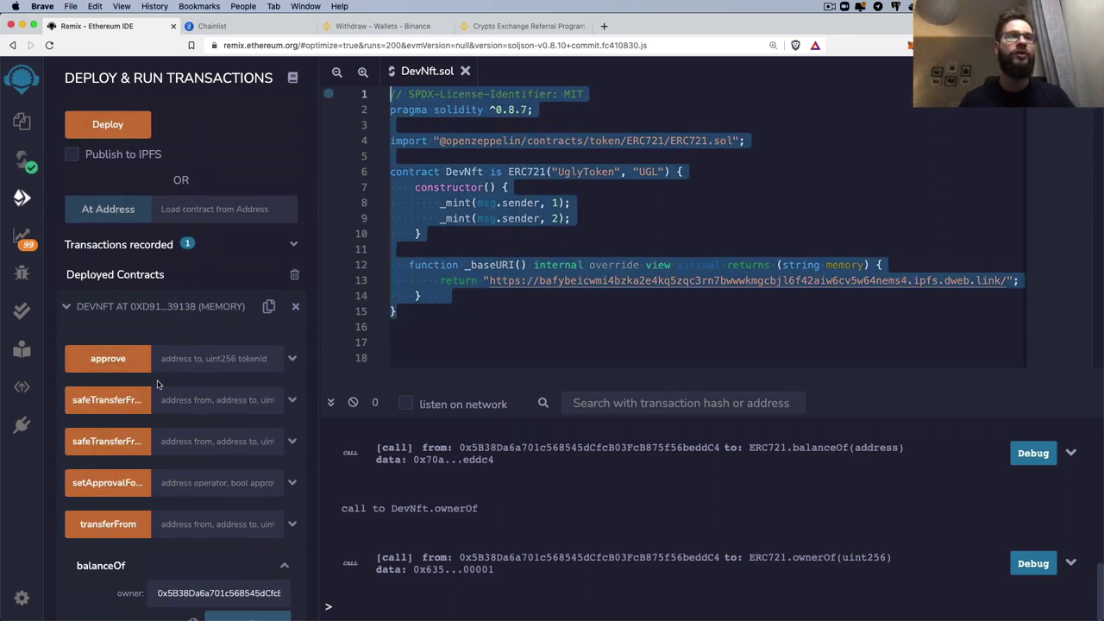
scroll(170, 297, up, 5)
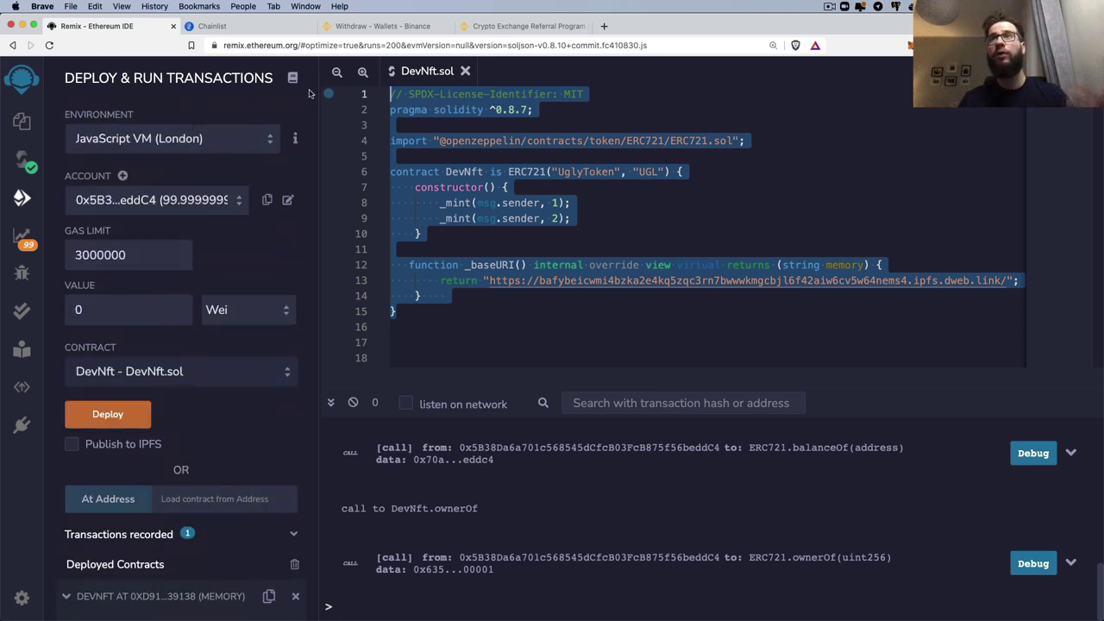
click(909, 45)
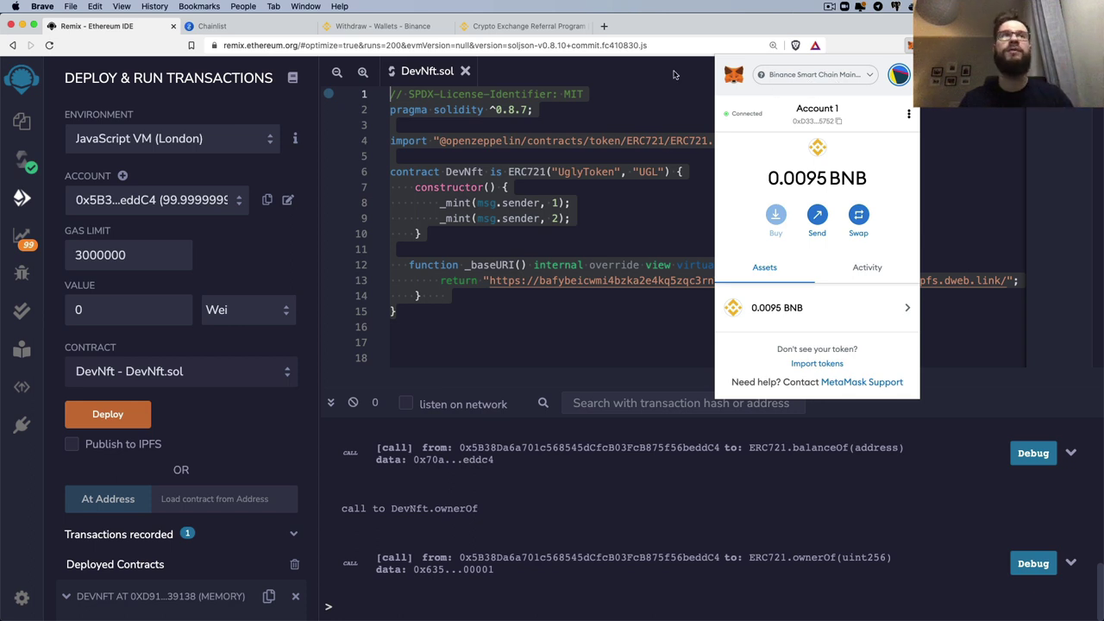
click(244, 27)
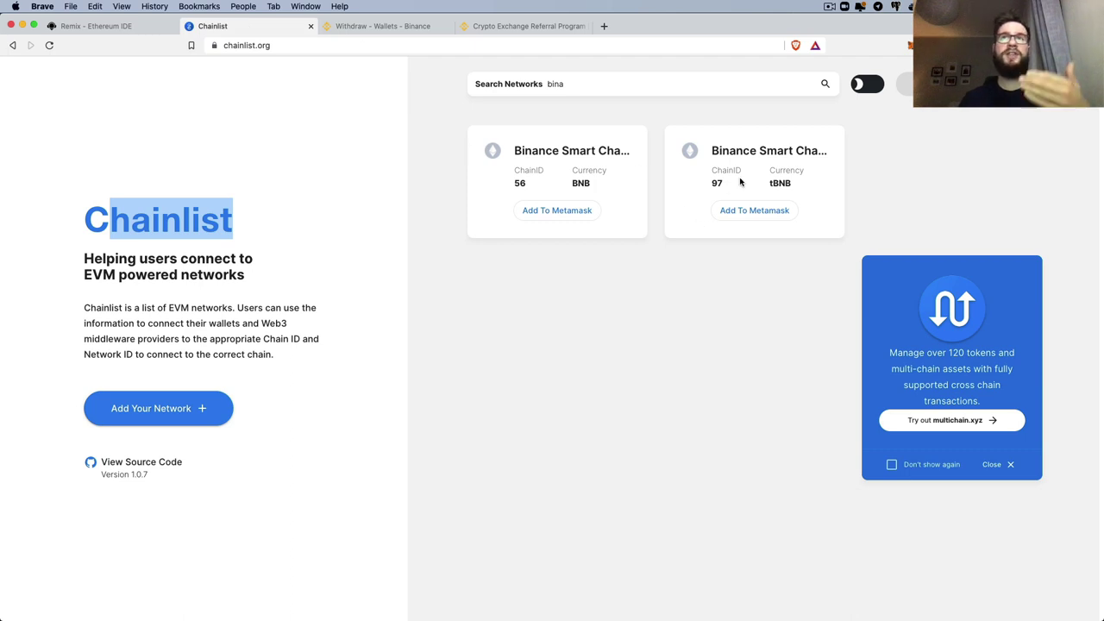
click(125, 27)
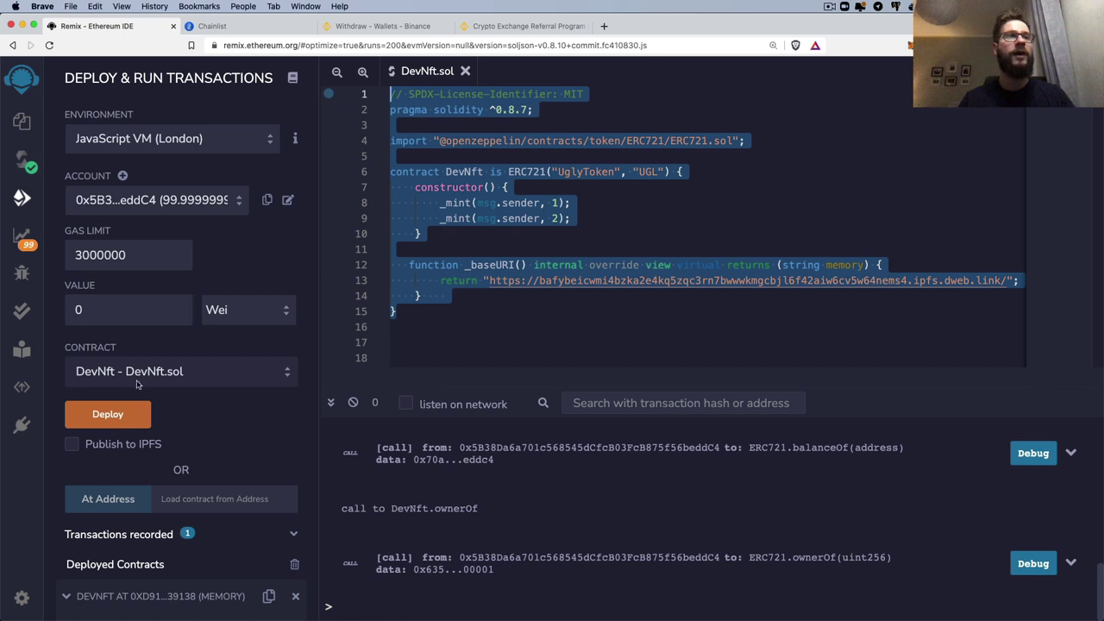
click(22, 162)
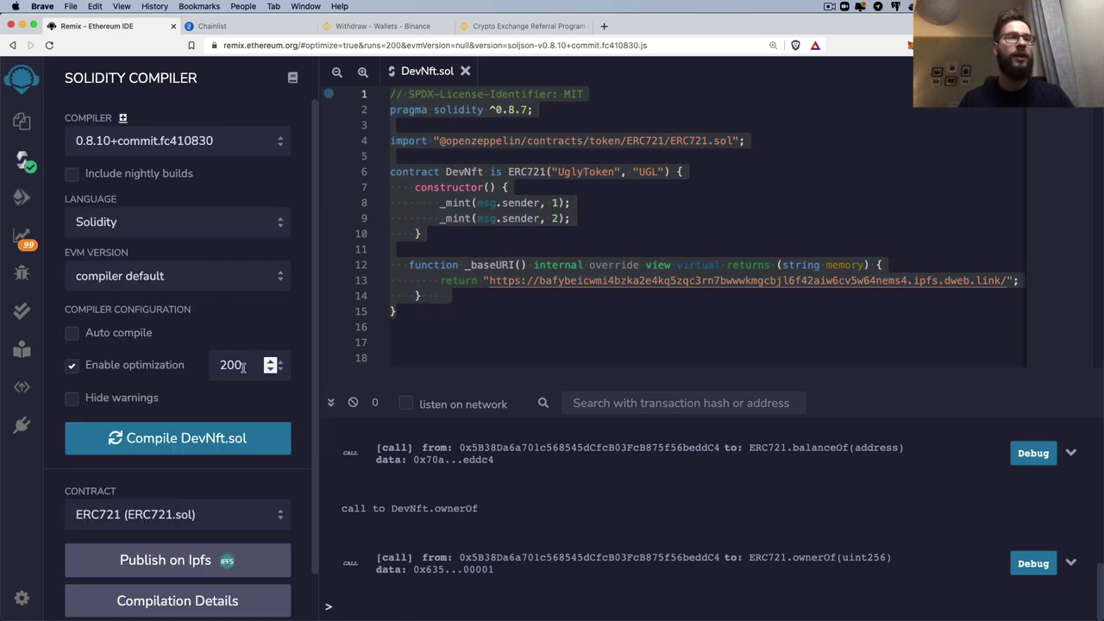
click(20, 199)
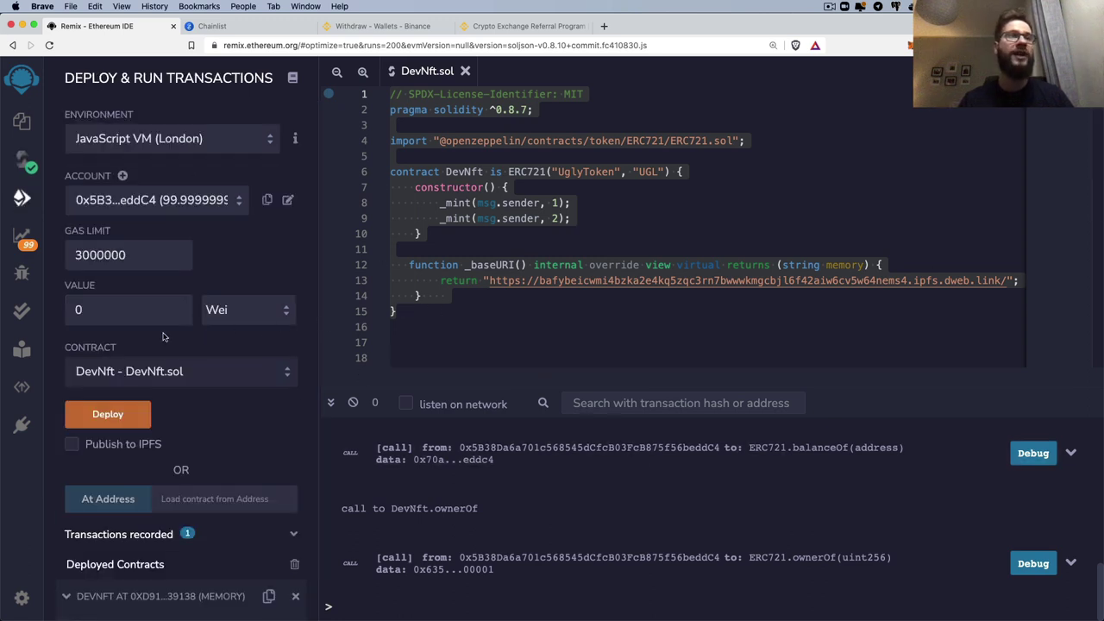
Switch Environment to Injected Web3, verify MetaMask's network, and deploy DevNft
click(146, 131)
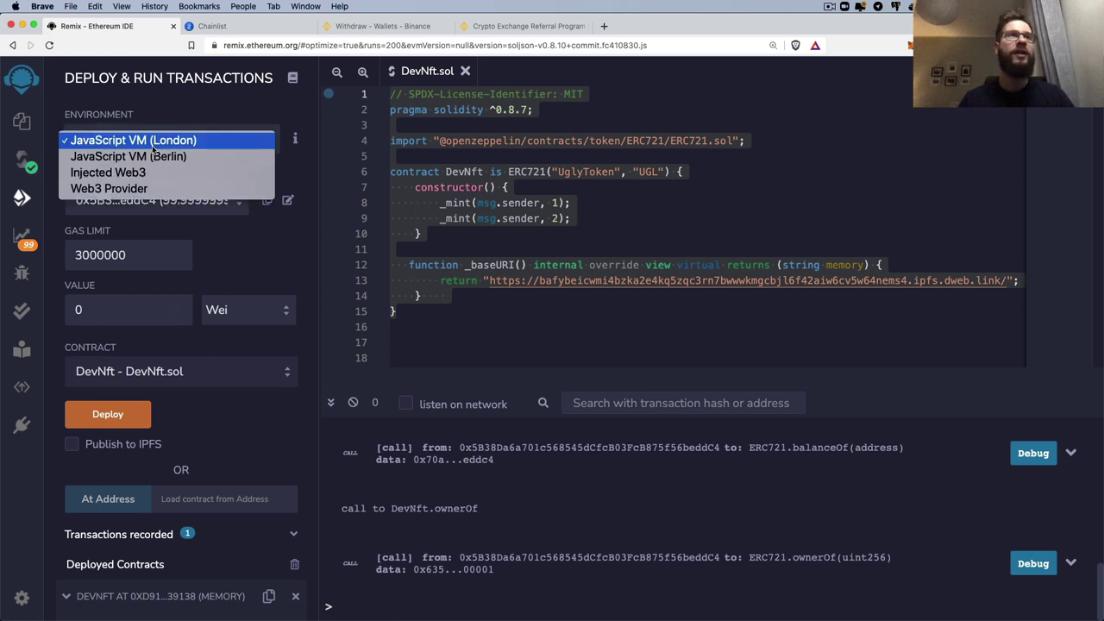
click(140, 173)
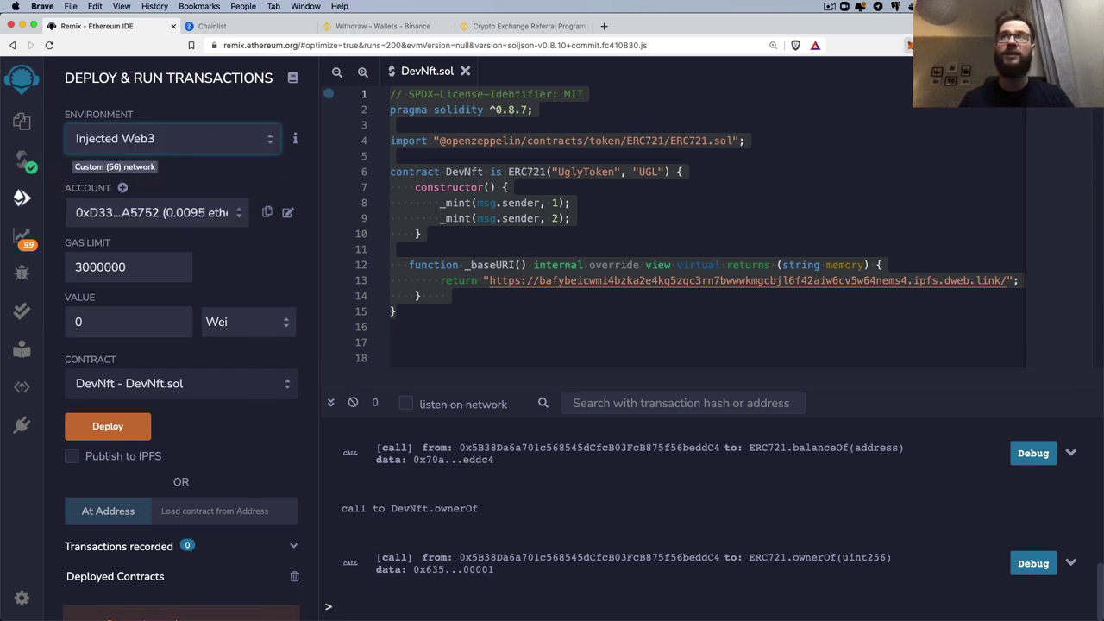
click(910, 45)
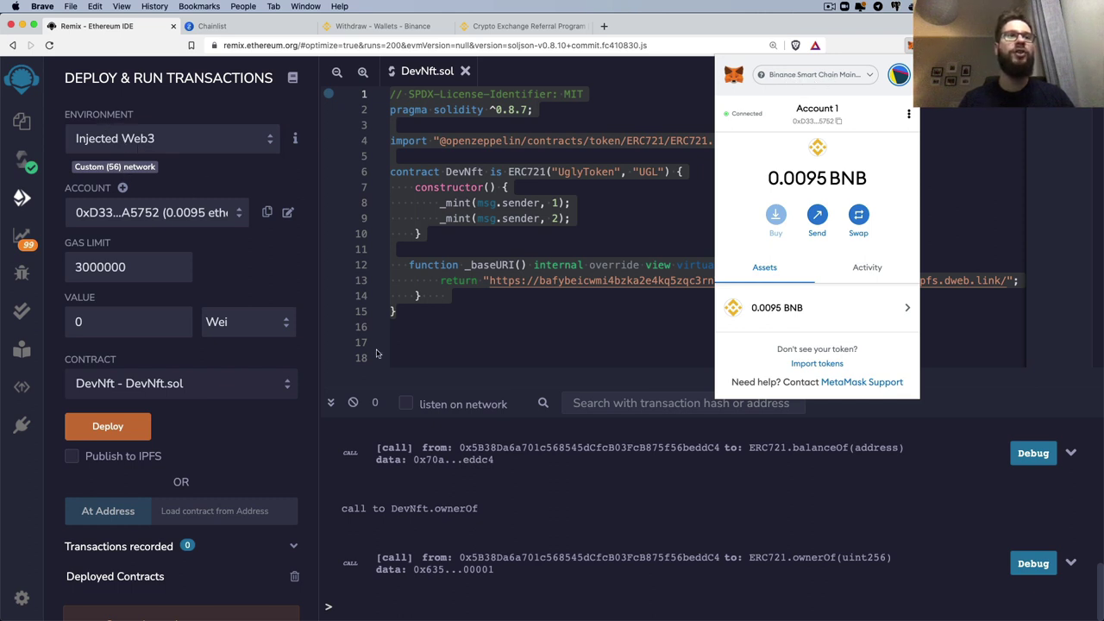
click(419, 343)
click(126, 426)
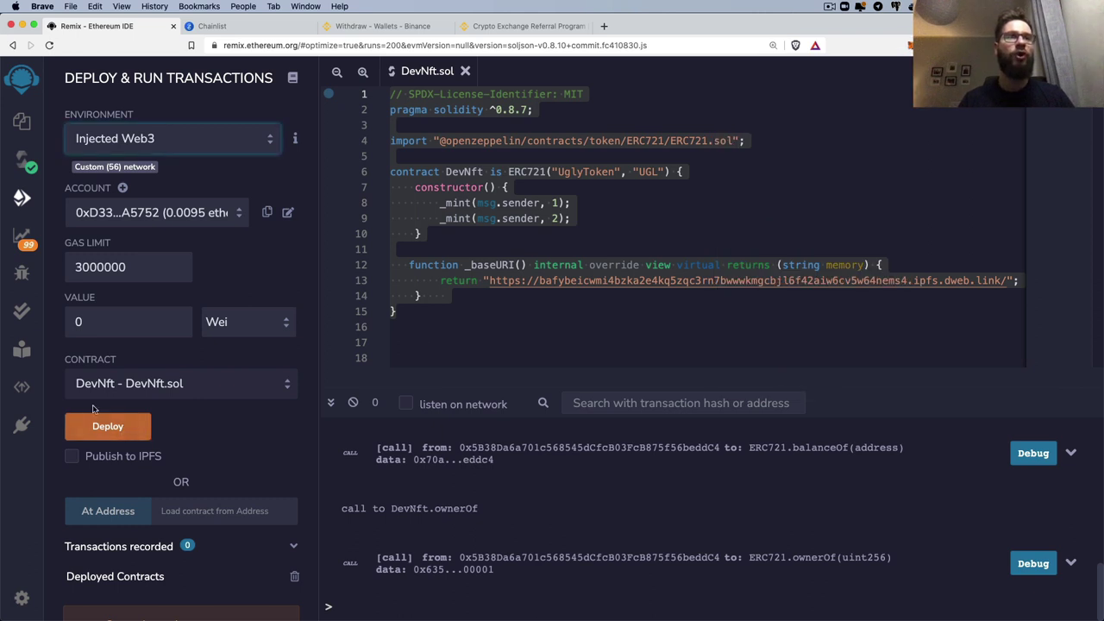
click(127, 426)
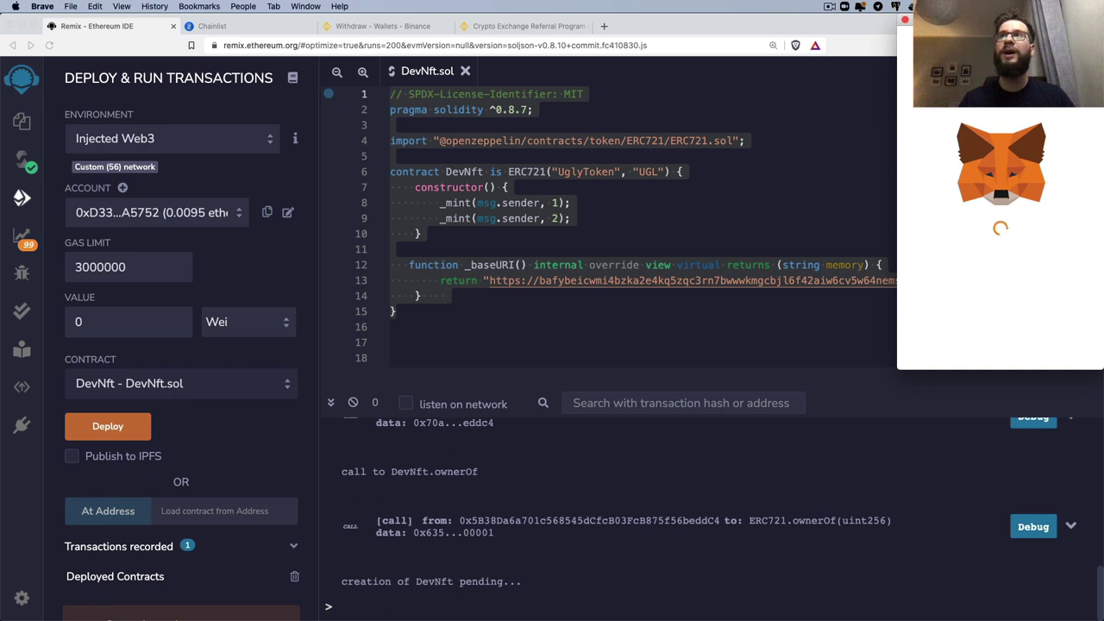
Convert the deployment fee to fiat on CoinGecko, then confirm the transaction in MetaMask
drag(977, 22, 614, 119)
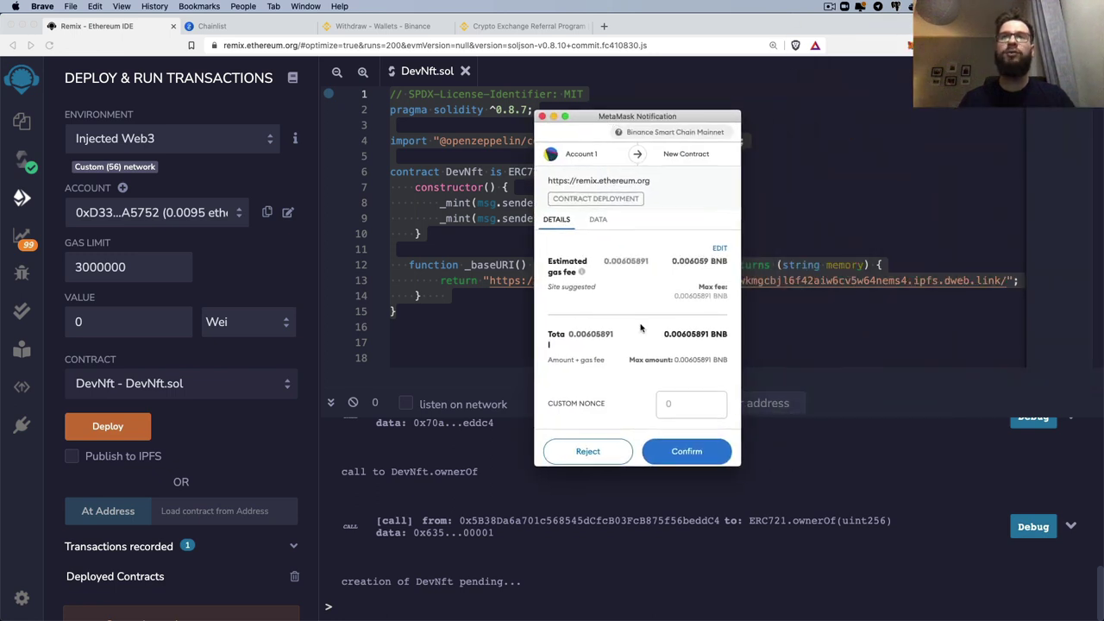
scroll(630, 308, down, 1)
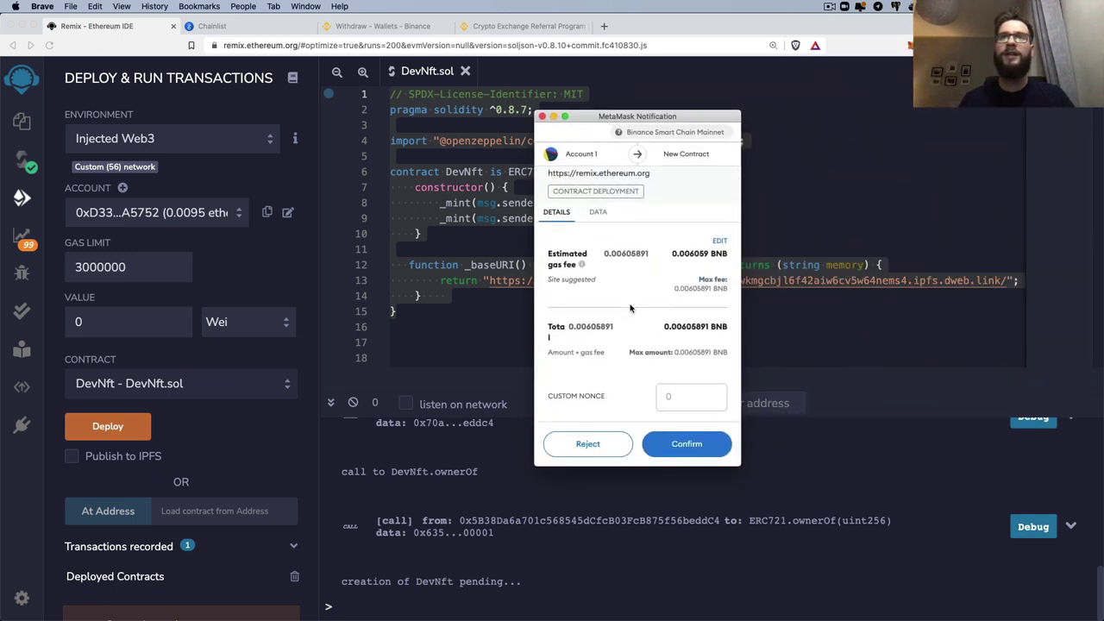
drag(665, 328, 689, 327)
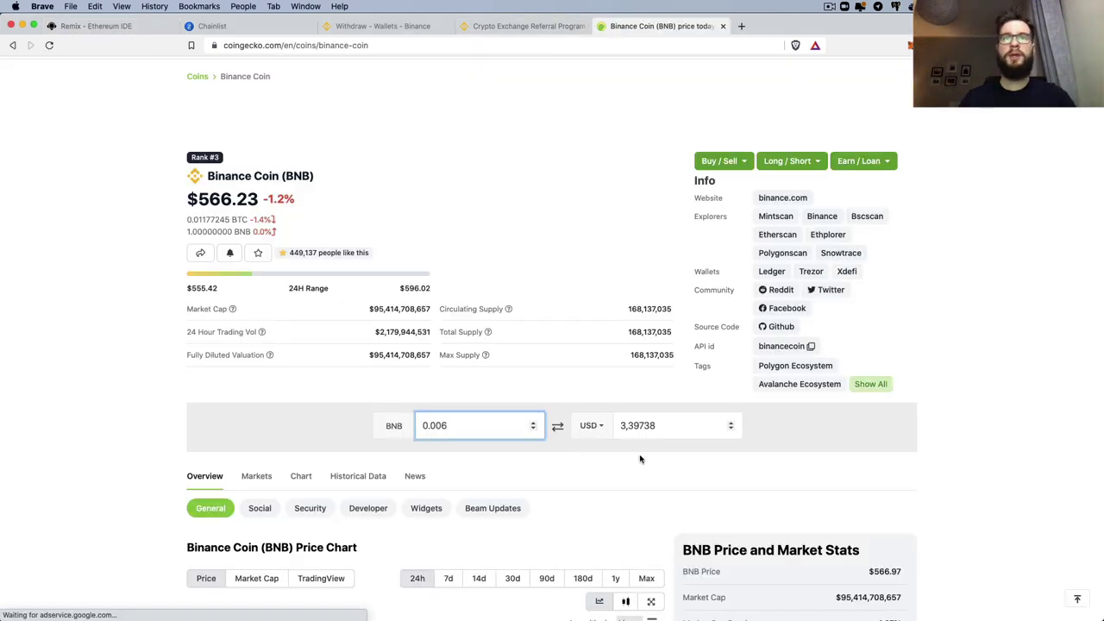
click(640, 458)
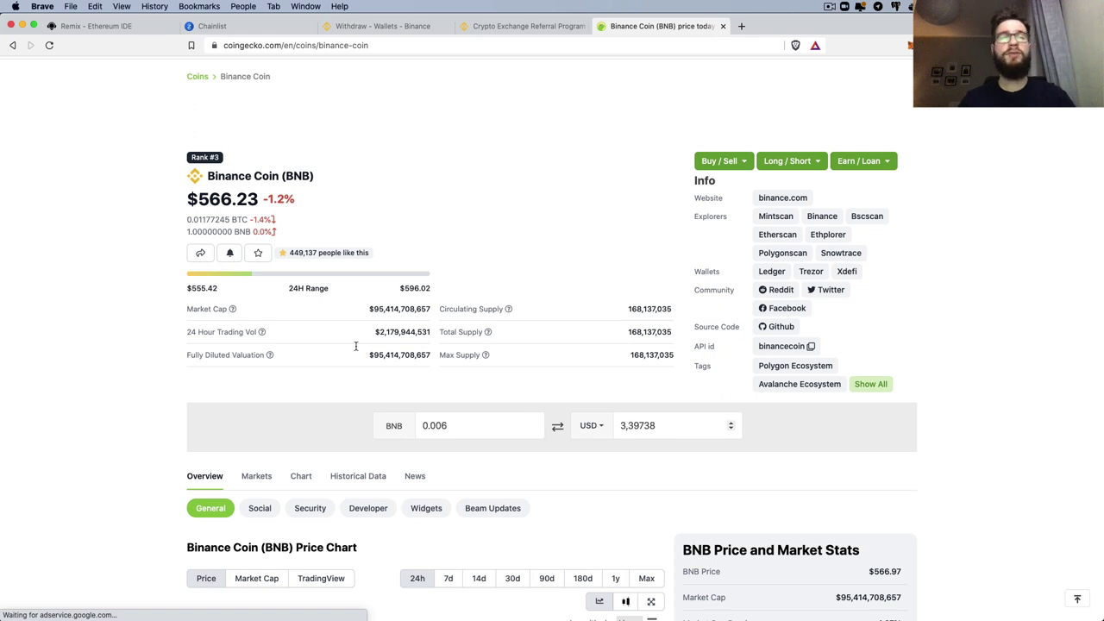
click(125, 26)
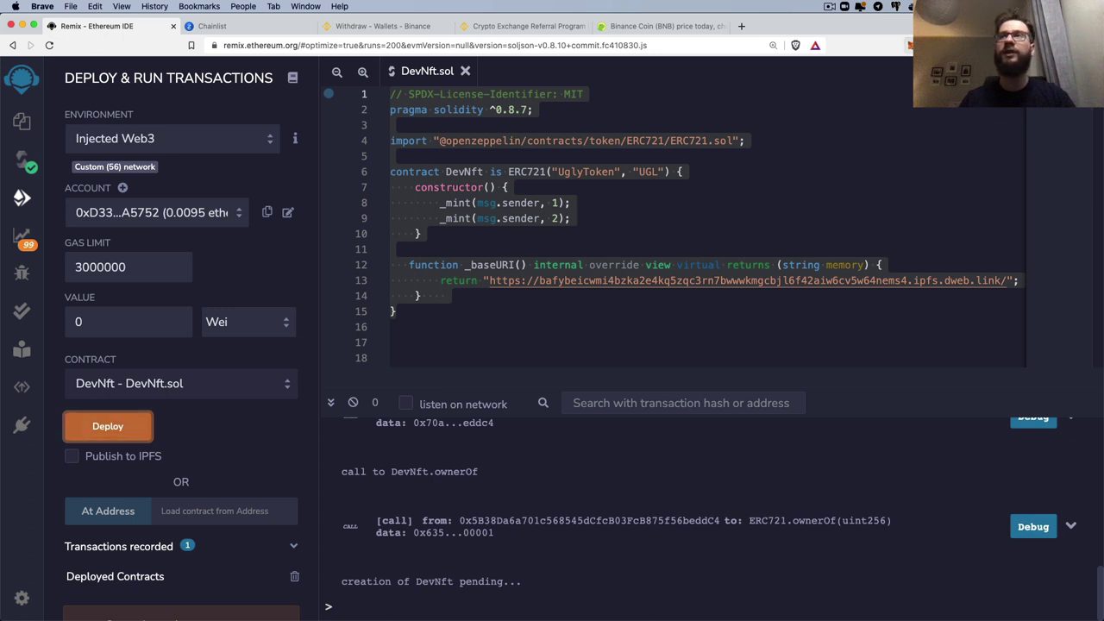
click(909, 45)
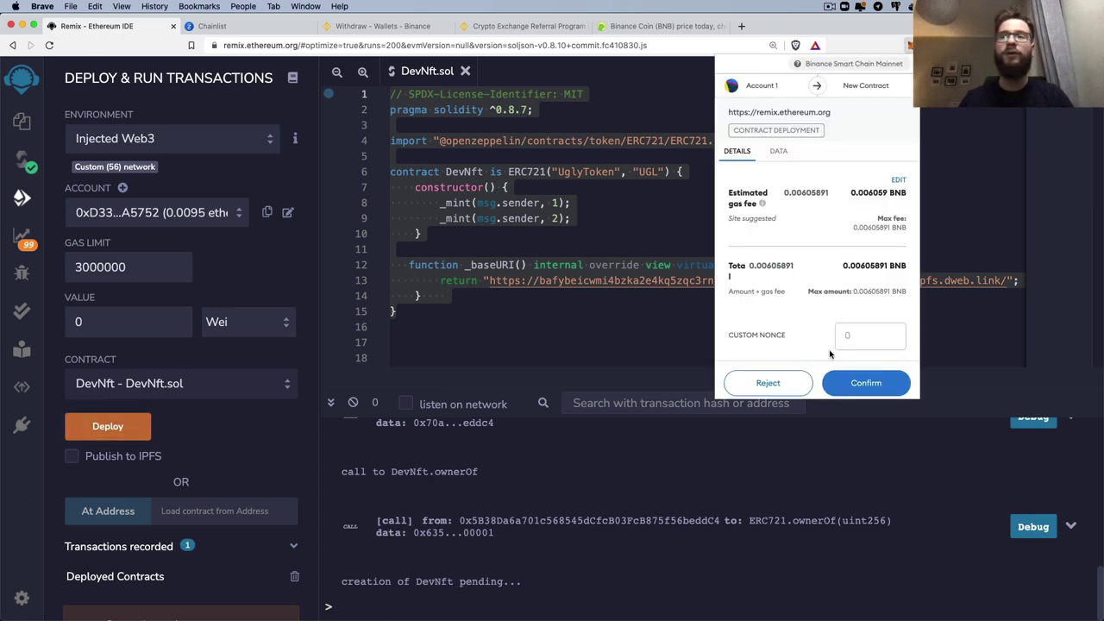
click(863, 385)
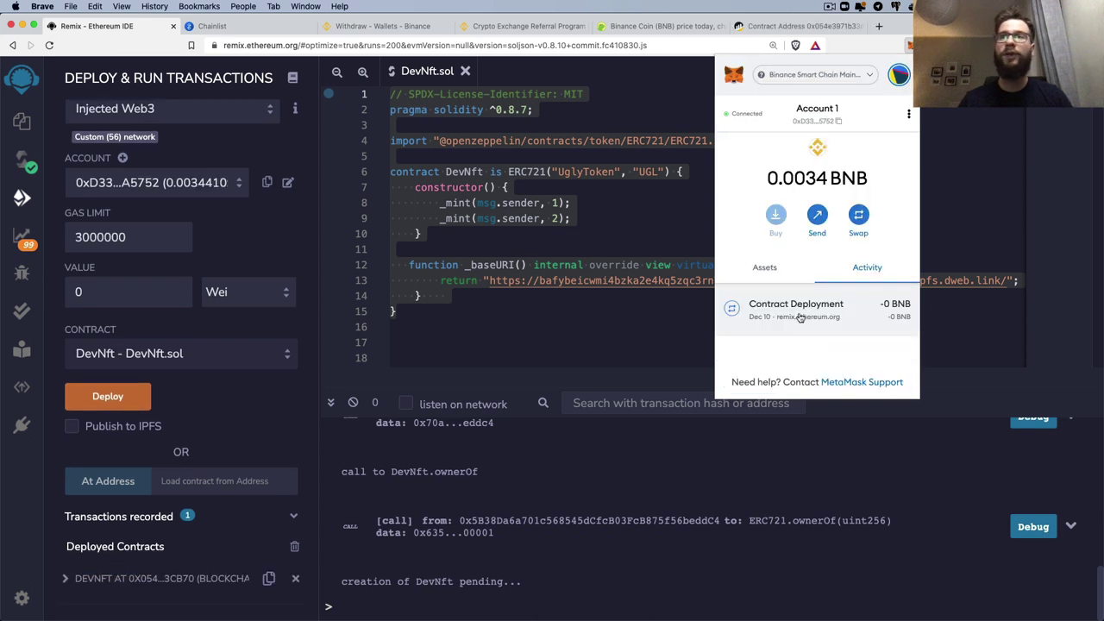
click(799, 315)
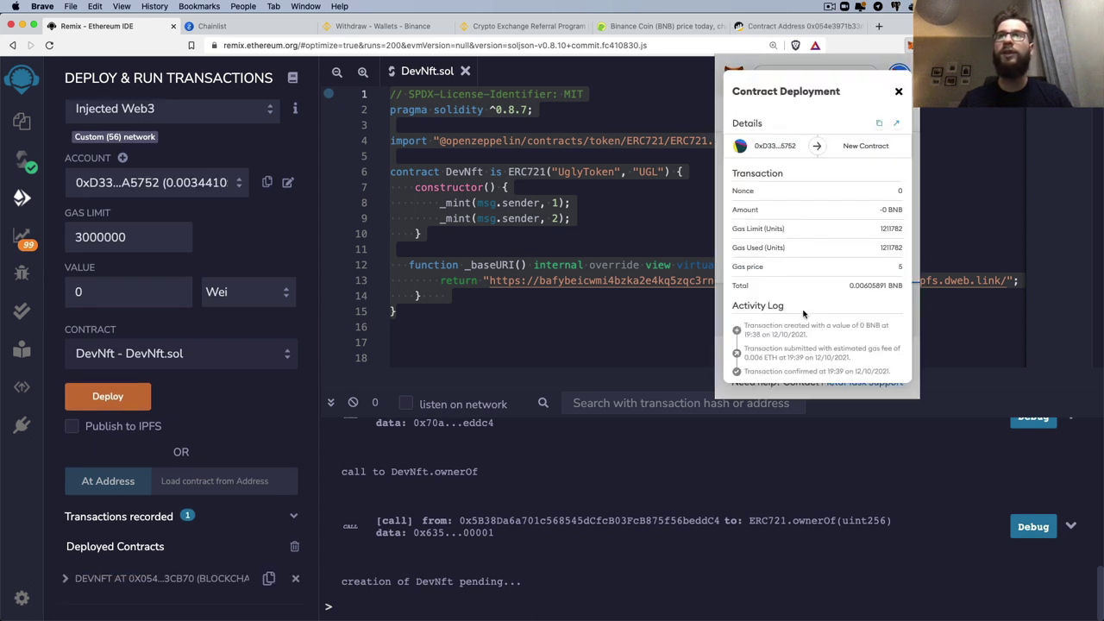
View the deployment on BscScan, with UglyToken IDs 1 and 2 minted, then return to Remix
click(895, 126)
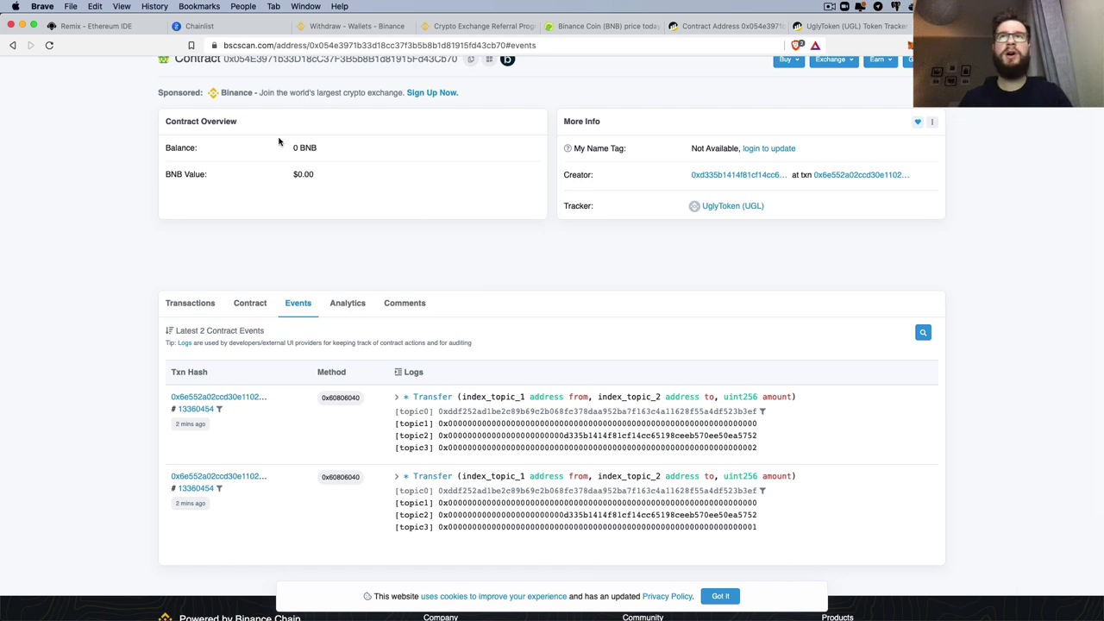
click(105, 28)
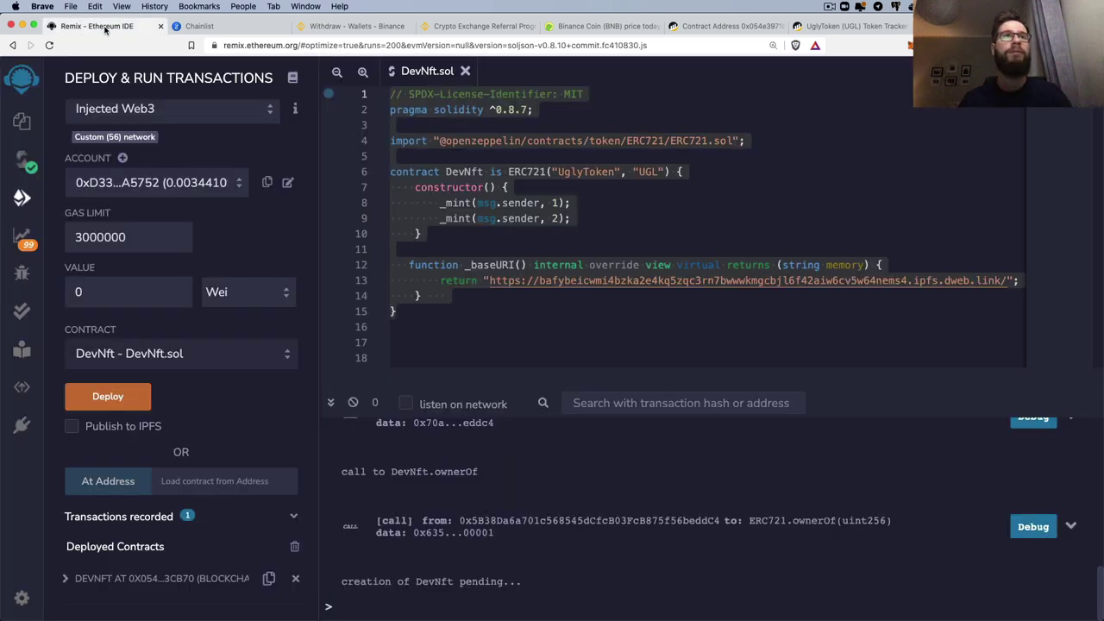
Switch the MetaMask wallet network to Matic Main (Polygon, chain 137)
scroll(266, 254, up, 1)
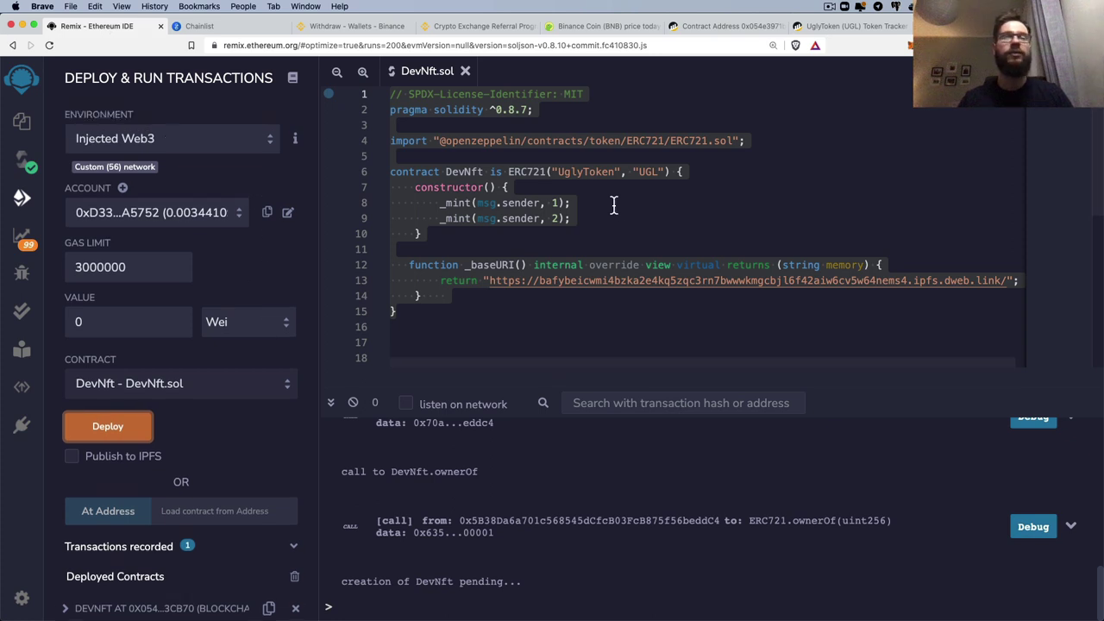
click(909, 49)
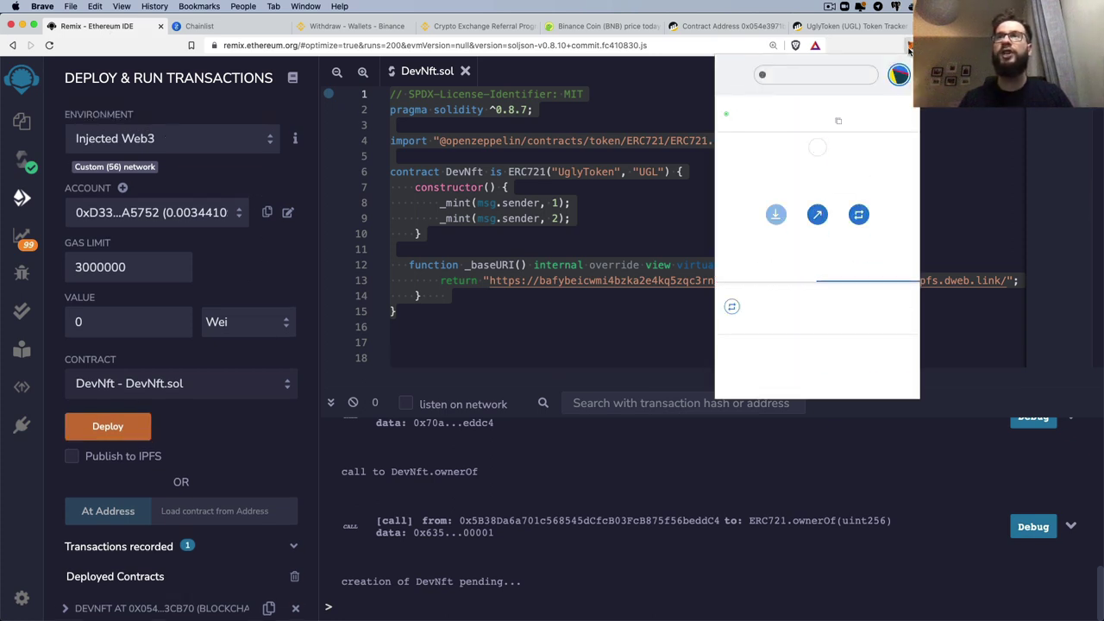
click(839, 76)
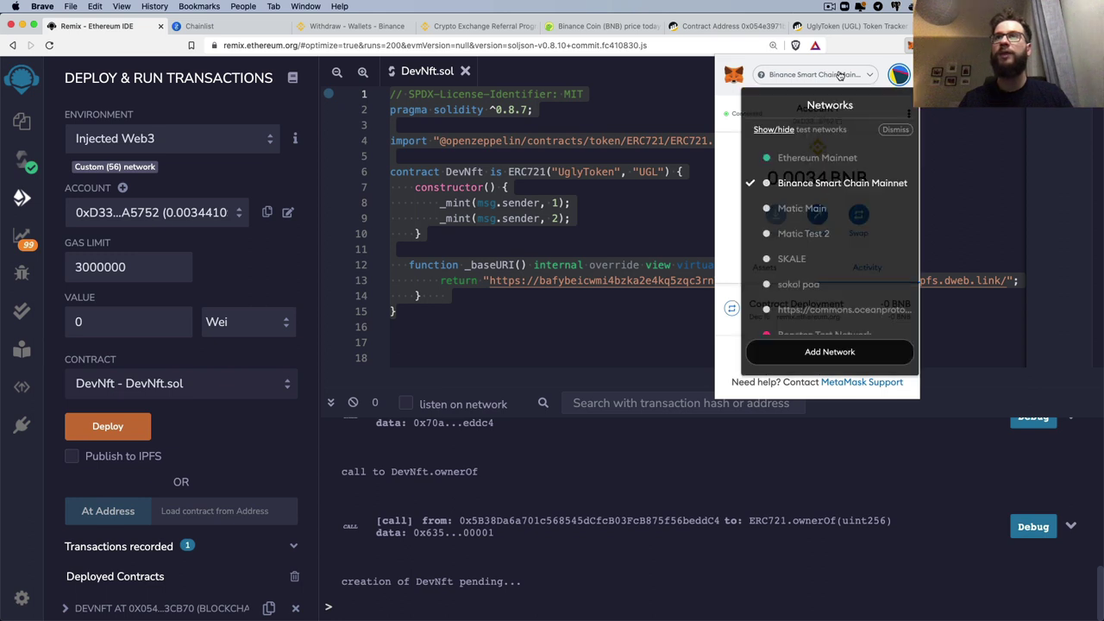
click(825, 209)
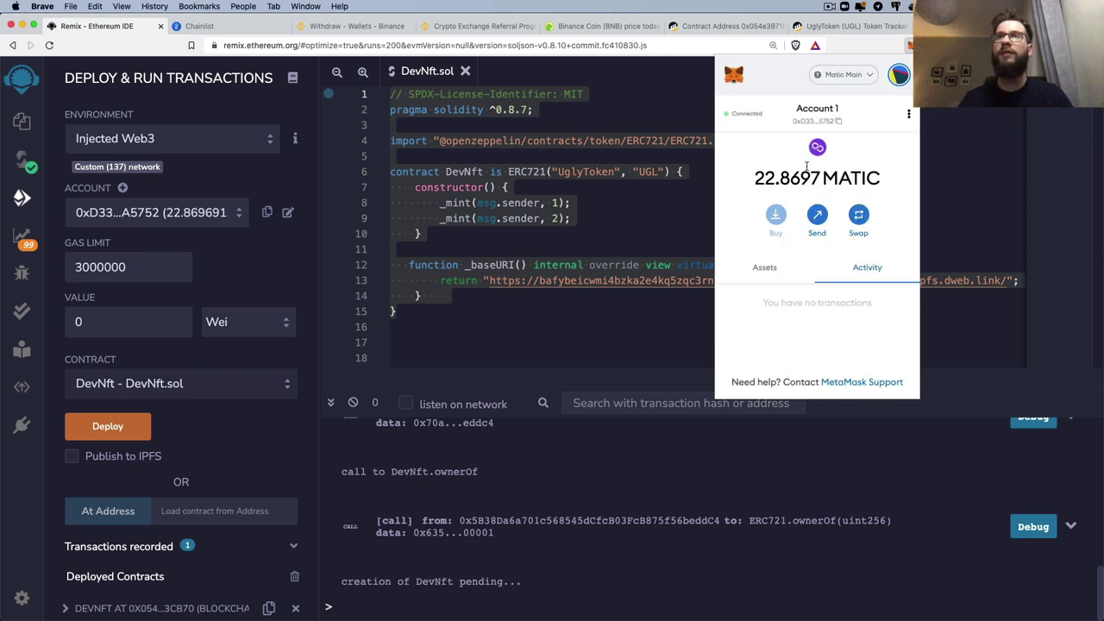
click(544, 340)
Deploy DevNft to Polygon and check the 0.036464 MATIC estimated gas fee
click(107, 426)
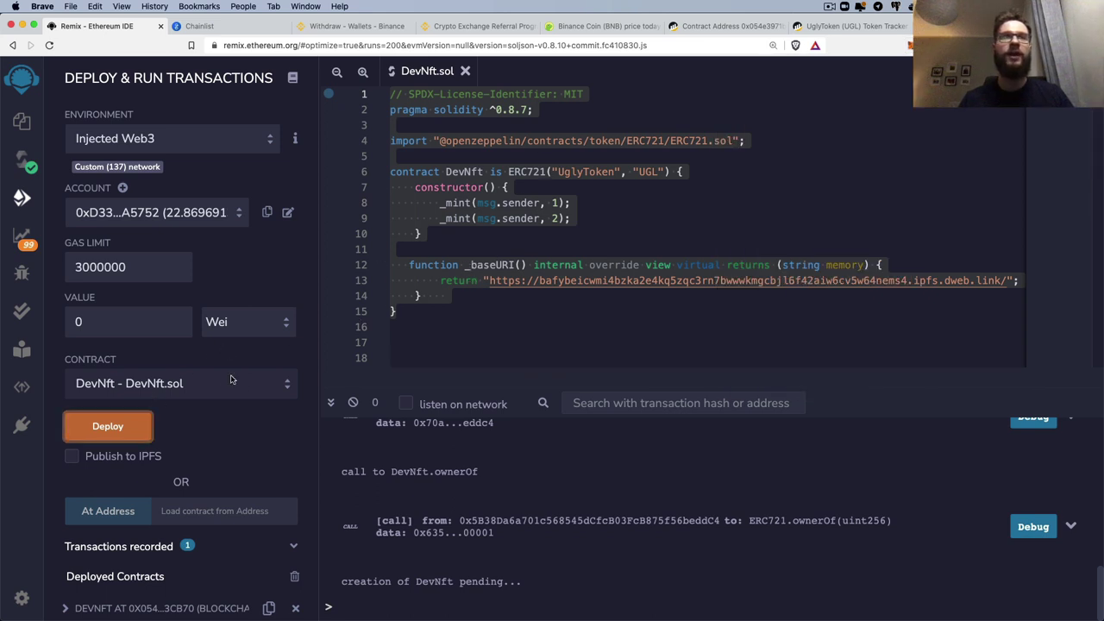
click(122, 433)
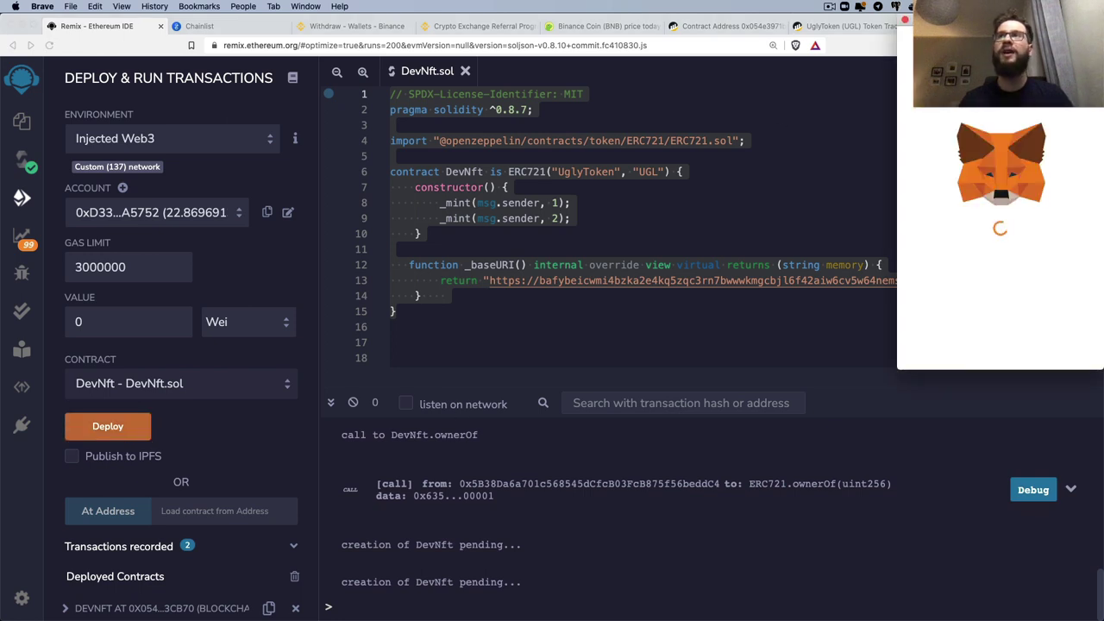
drag(985, 23, 692, 110)
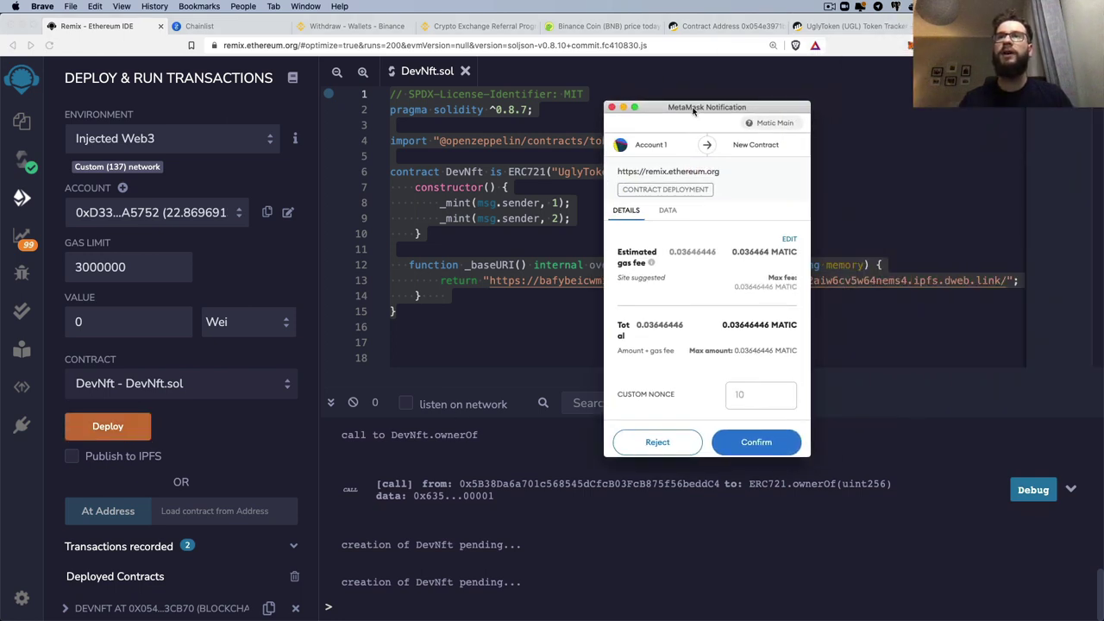
triple_click(741, 251)
click(768, 250)
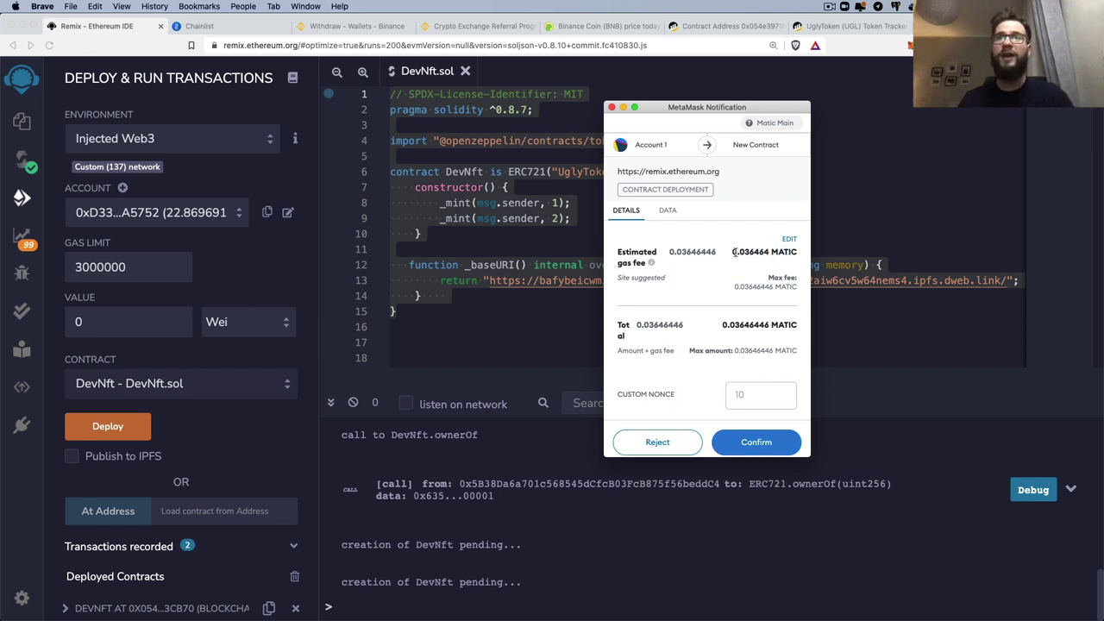
click(601, 30)
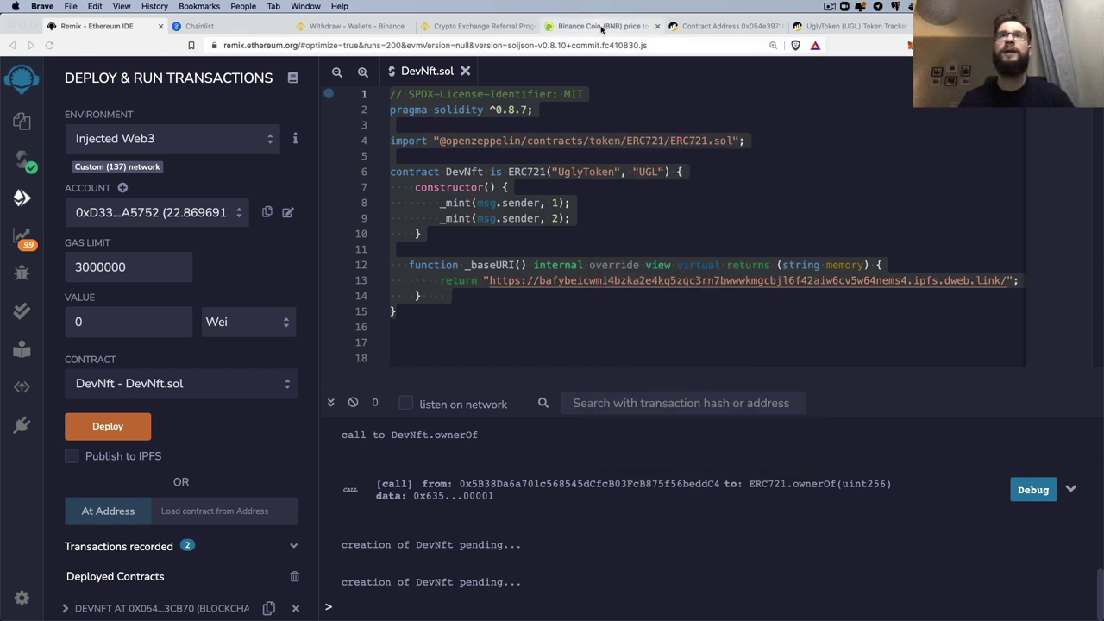
Price the 0.036464 MATIC fee on CoinGecko at about 0.08 USD
click(601, 30)
scroll(470, 285, left, 5)
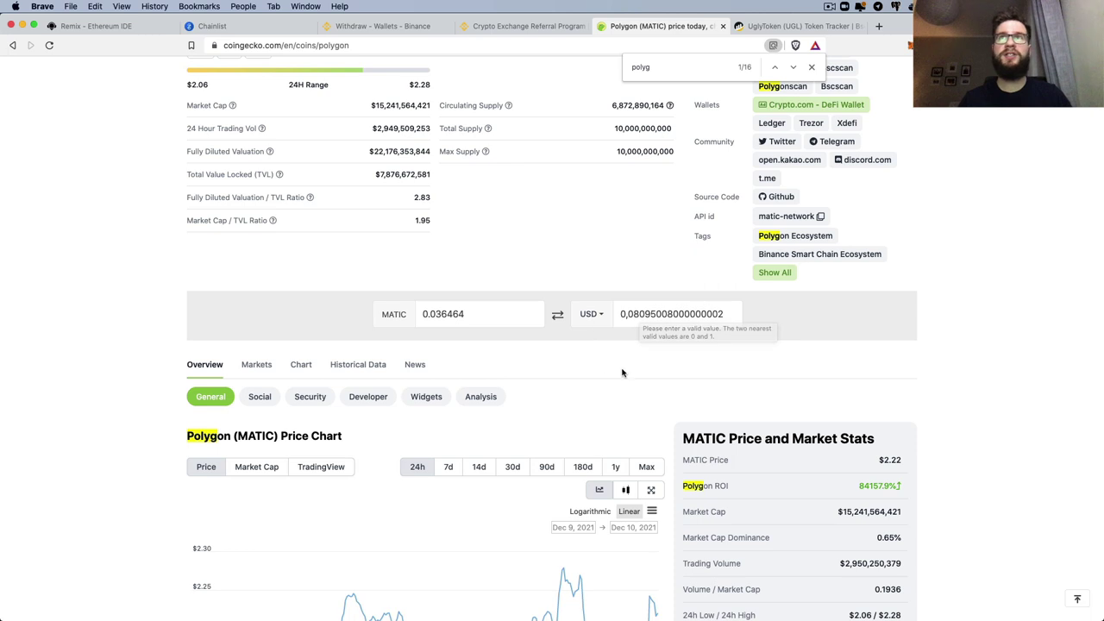
drag(639, 316, 606, 320)
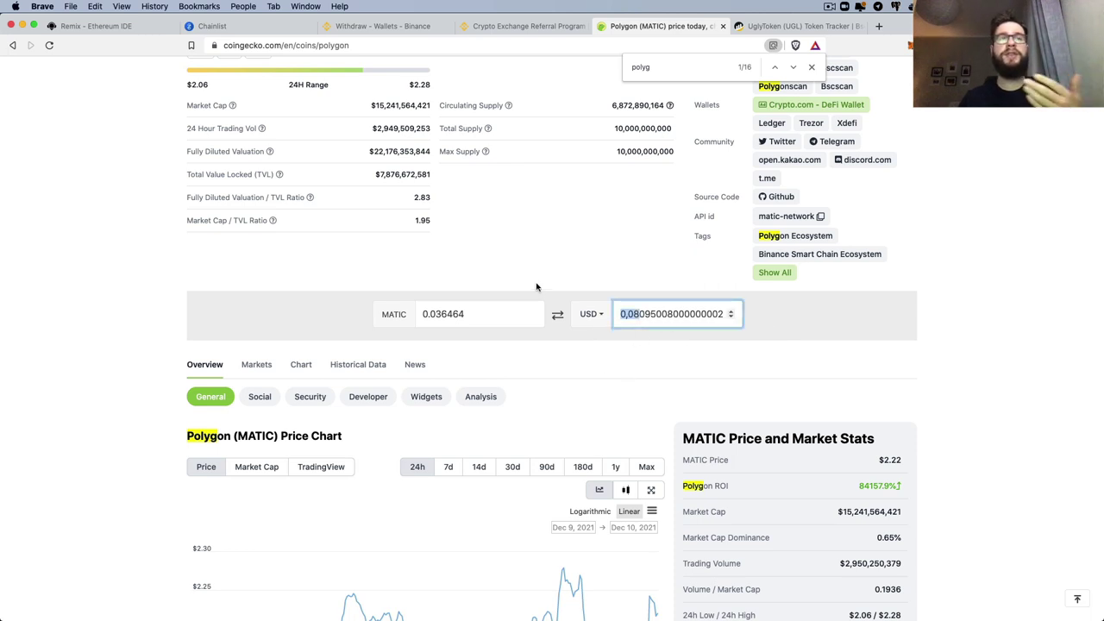
scroll(526, 281, up, 1)
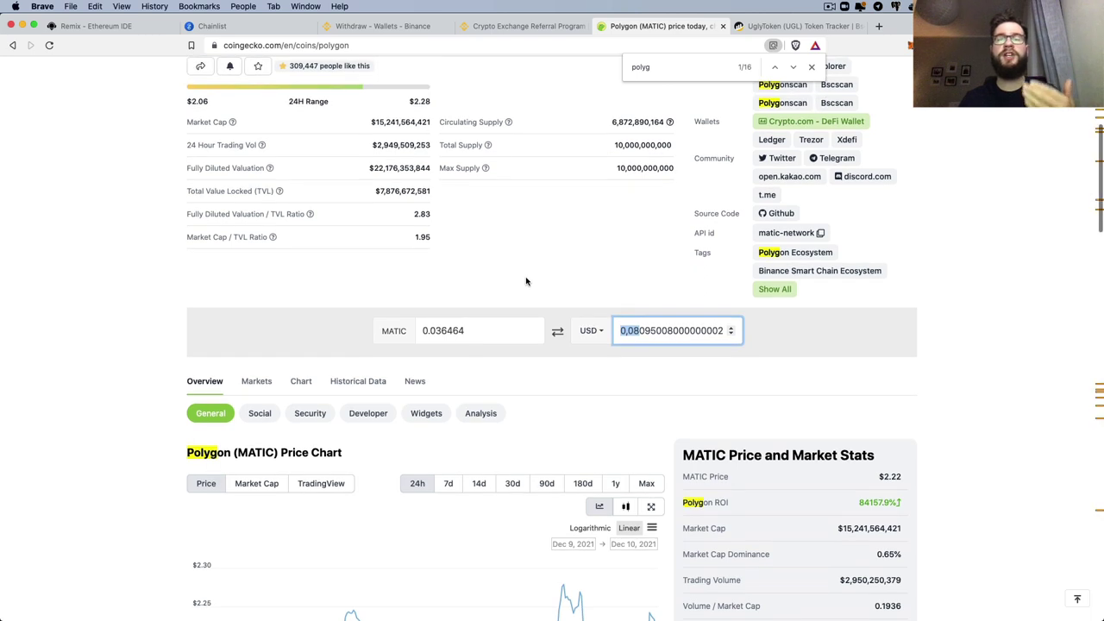
scroll(526, 281, down, 1)
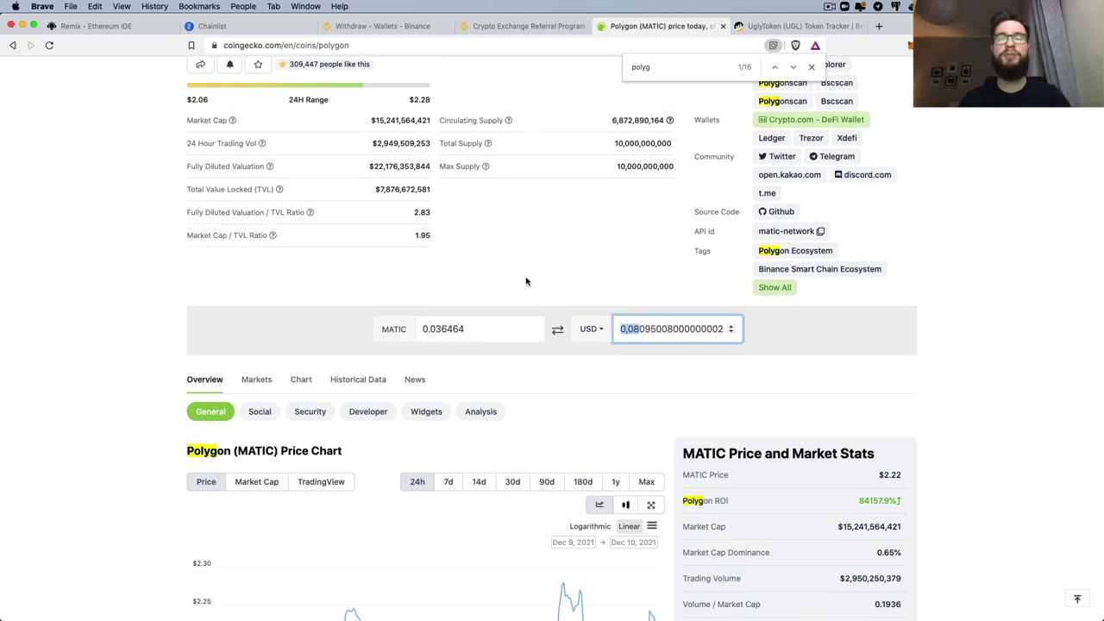
scroll(526, 281, down, 1)
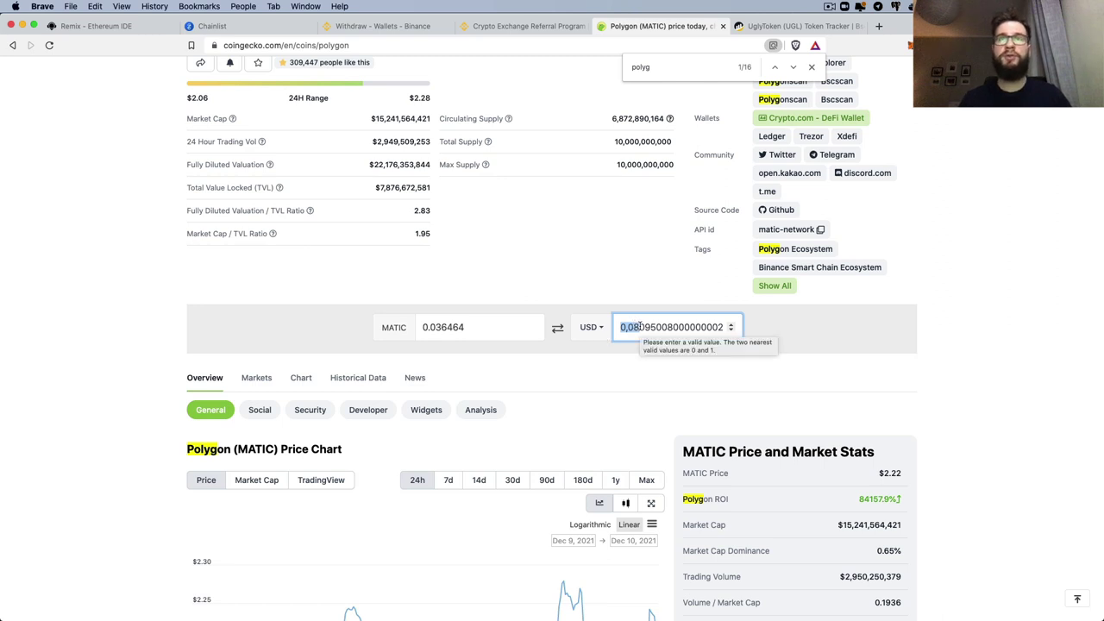
click(95, 26)
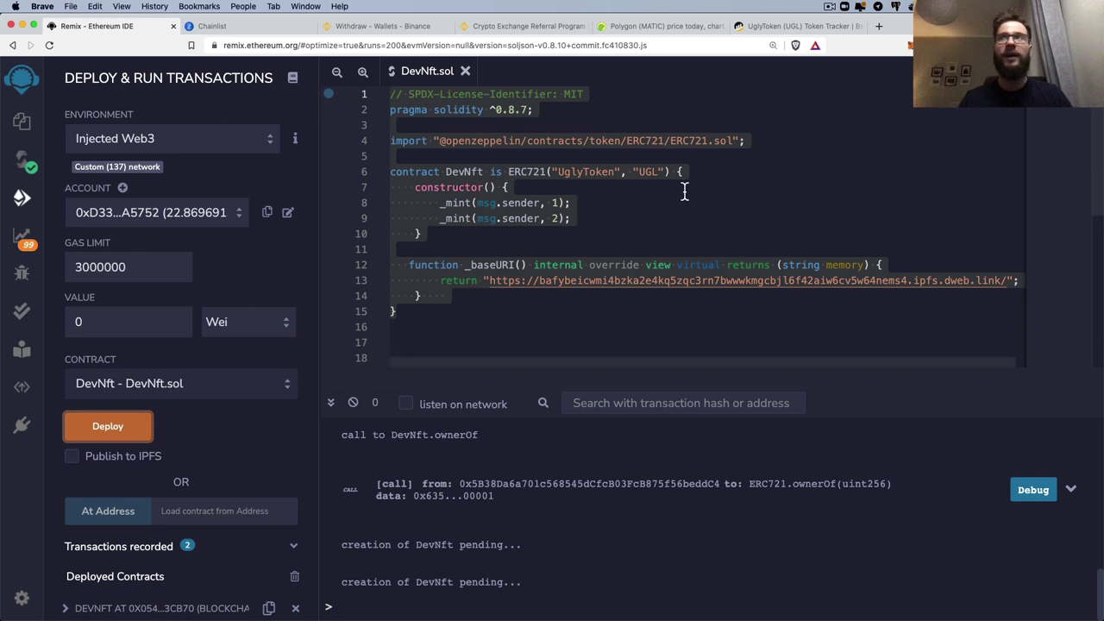
Confirm the 0.03646446 MATIC DevNft deployment and view it on PolygonScan
click(909, 45)
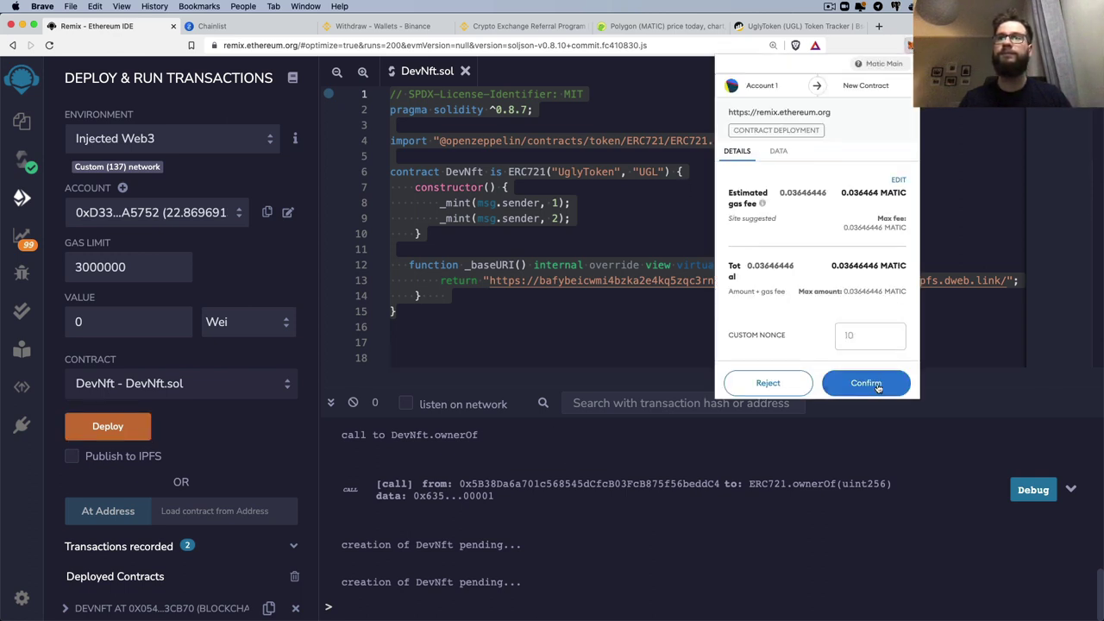
click(867, 383)
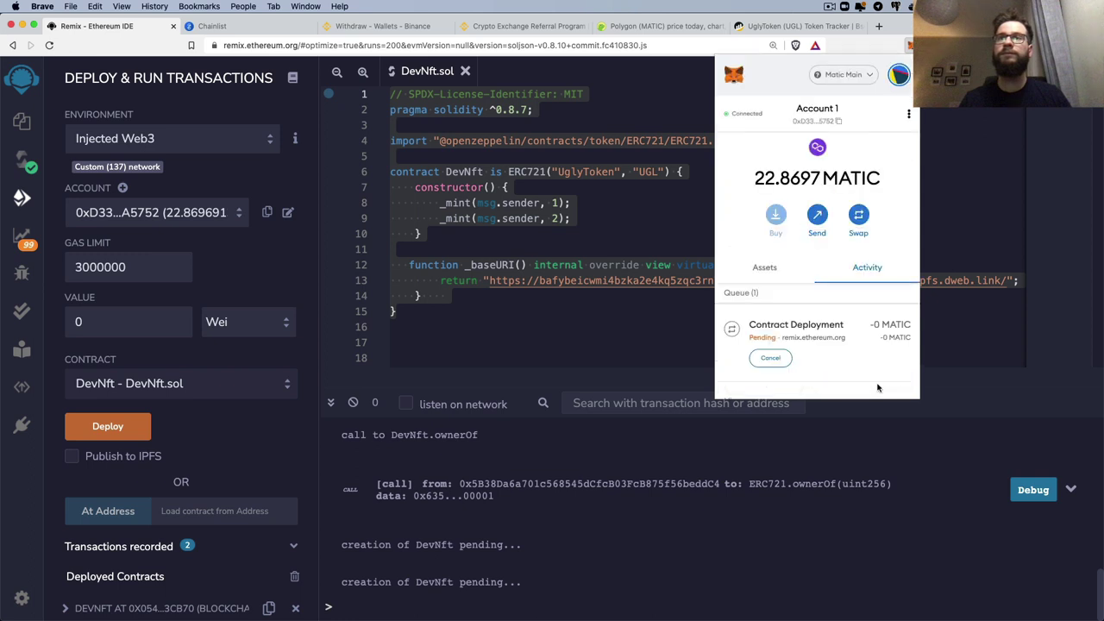
click(867, 337)
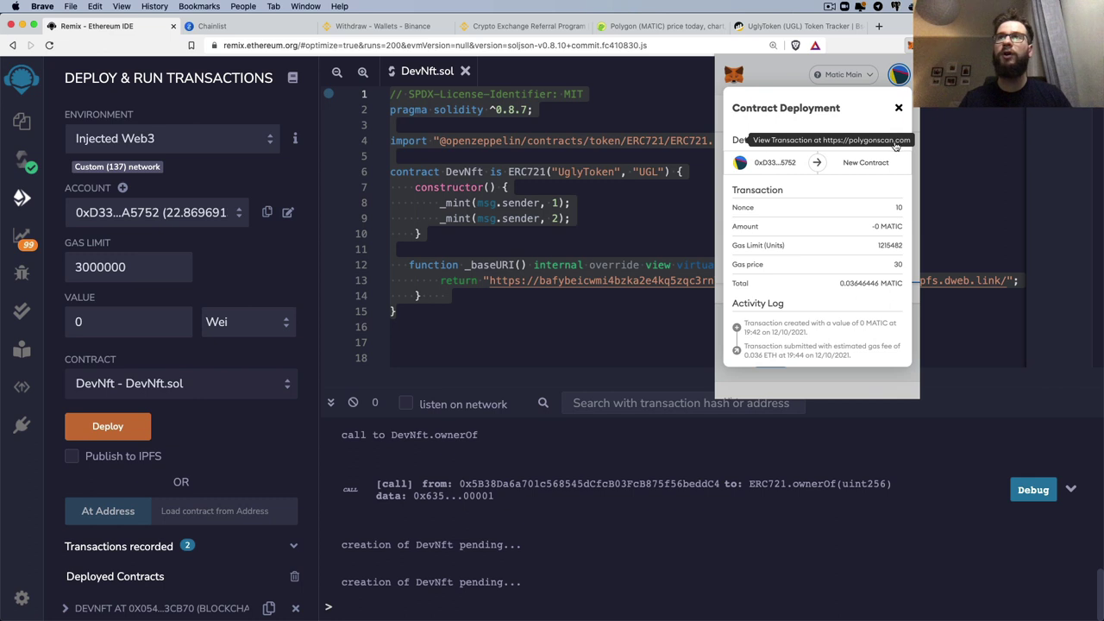
click(895, 145)
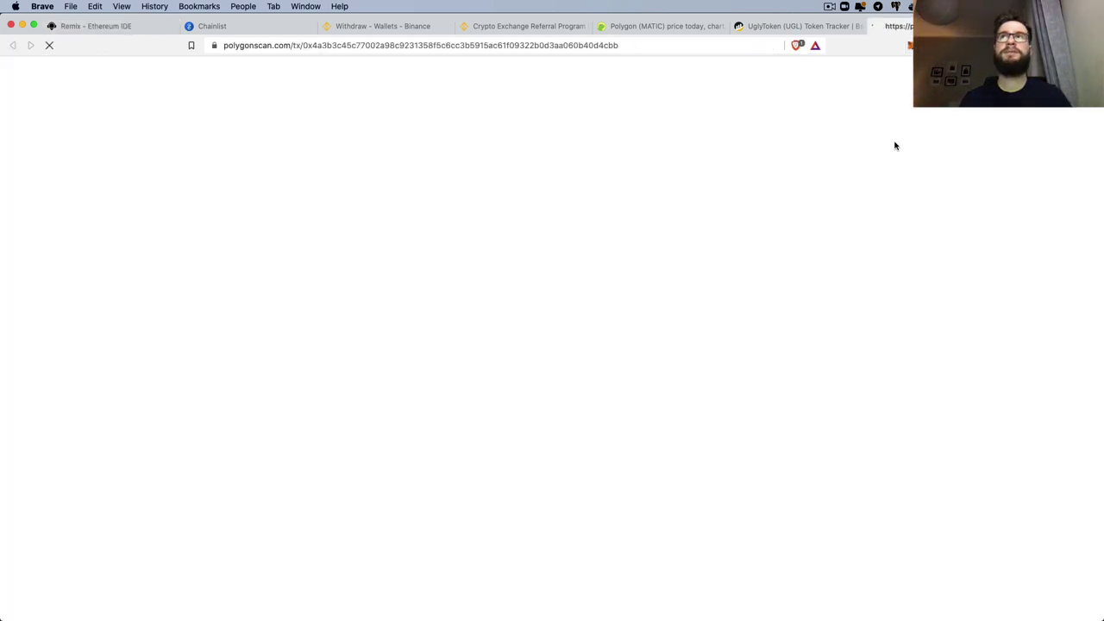
Open the newly created DevNft contract's PolygonScan page and check its Contract tab
mouse_move(819, 99)
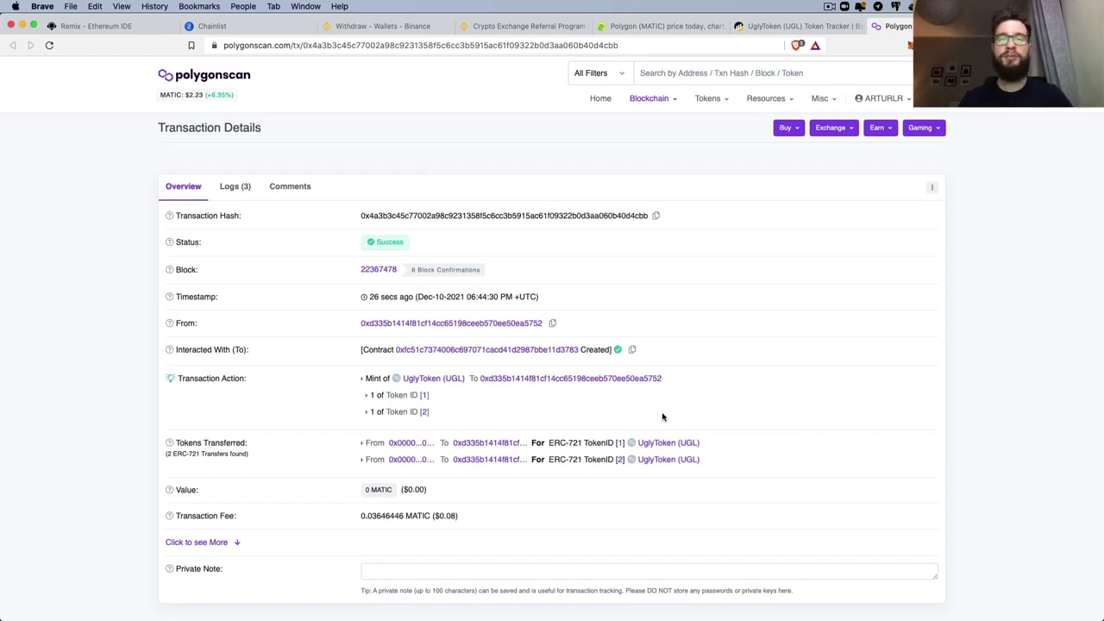
click(517, 351)
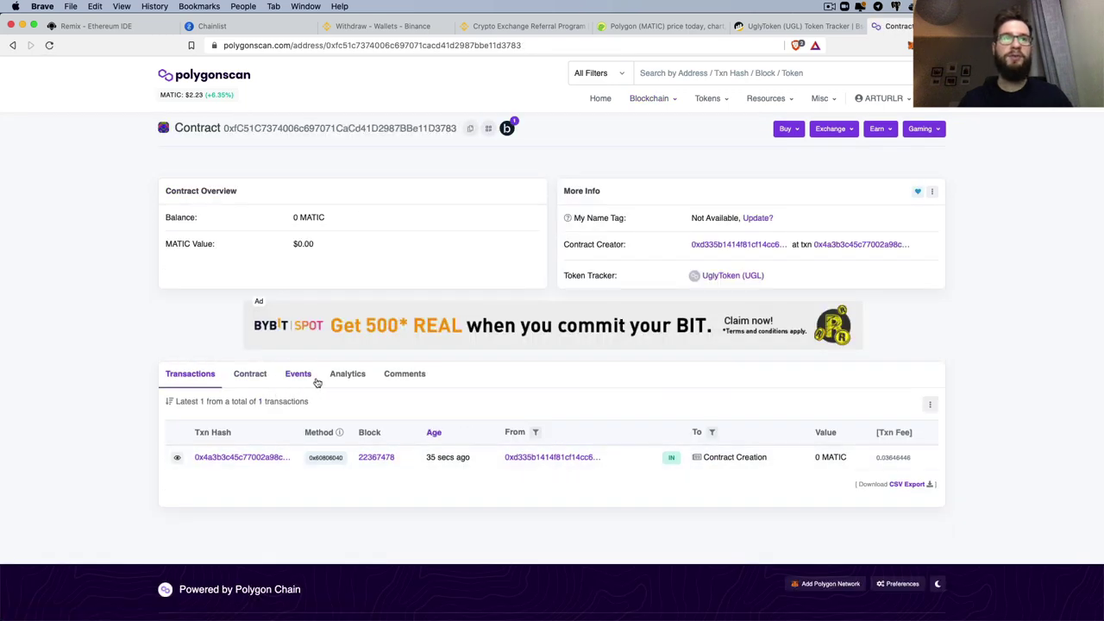
click(249, 374)
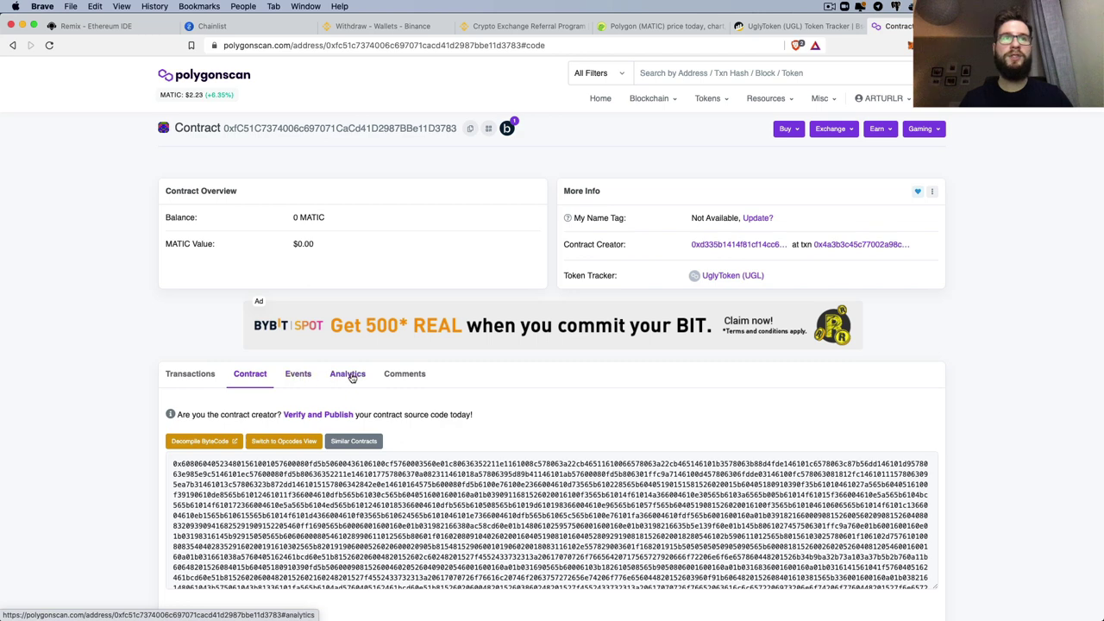
click(189, 374)
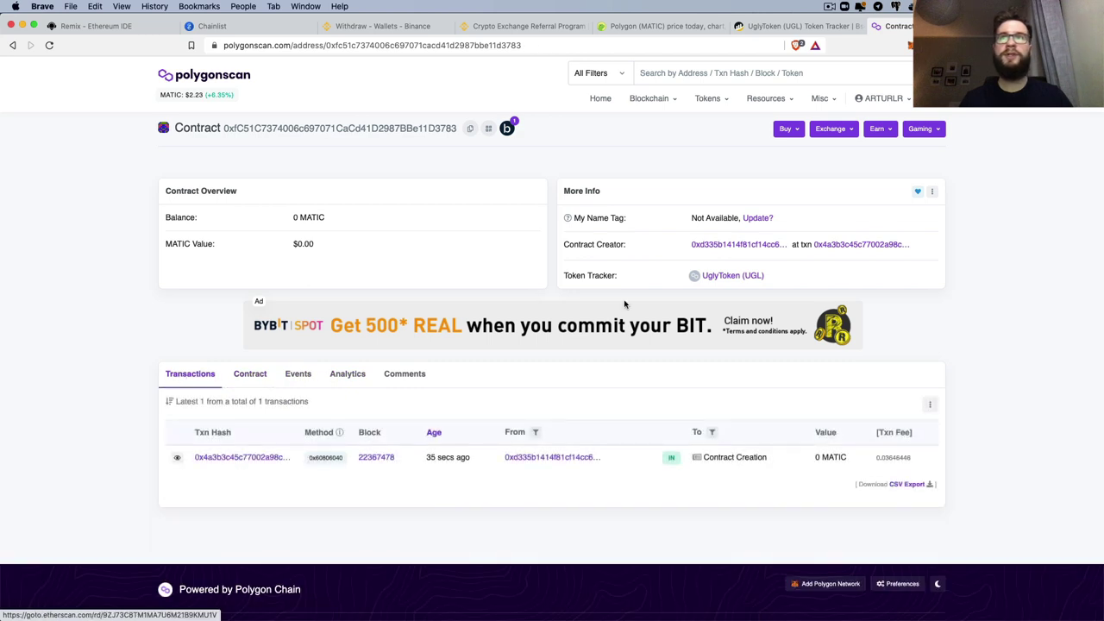
List the UglyToken (UGL) inventory showing token IDs 1 and 2
click(729, 275)
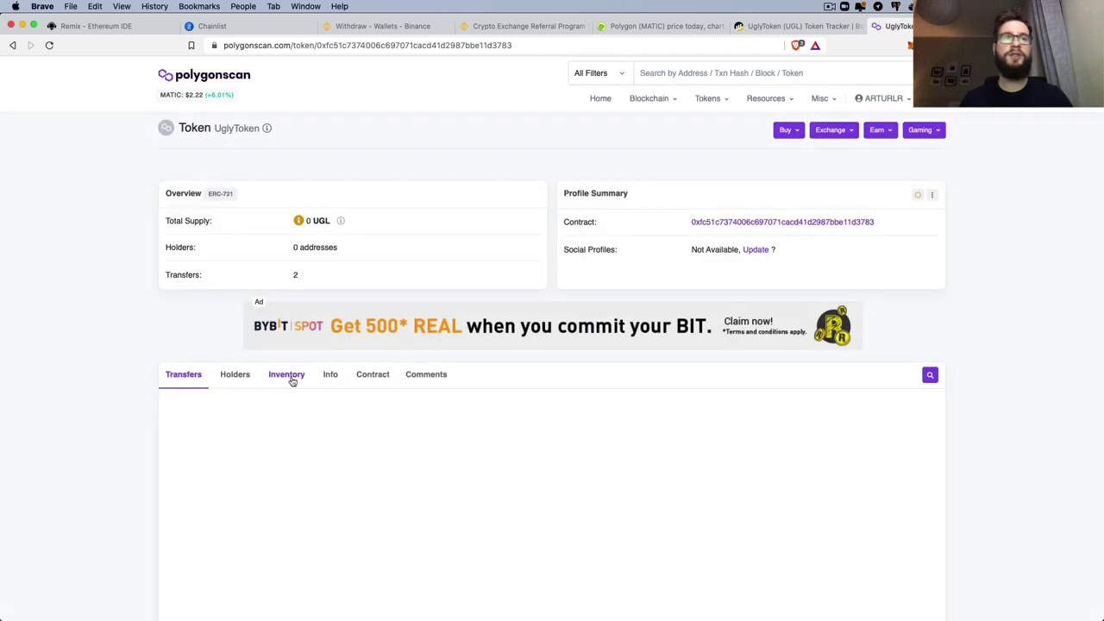
click(292, 381)
scroll(500, 410, down, 1)
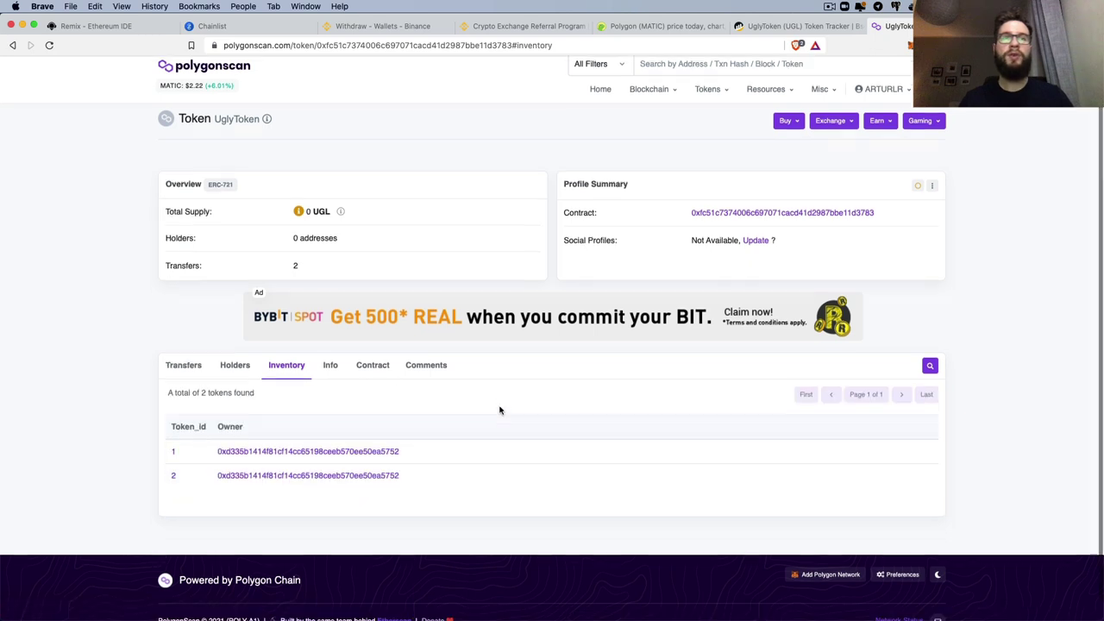
scroll(499, 411, down, 1)
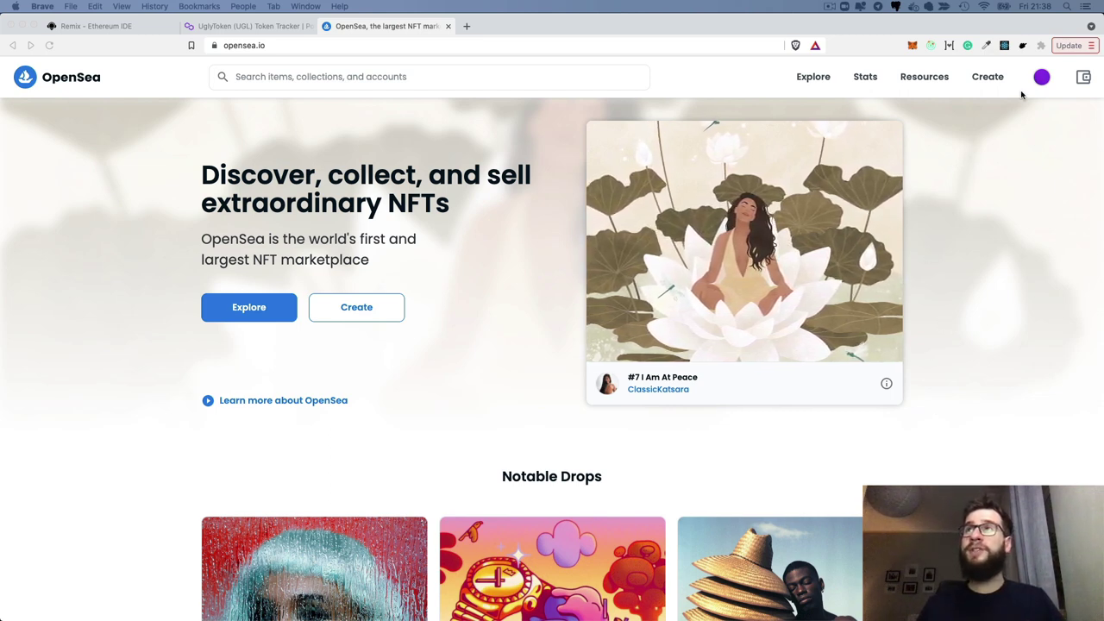
From the OpenSea profile, open the Vitalik Portrait NFT and its UglyToken V3 collection
mouse_move(1039, 80)
click(1006, 113)
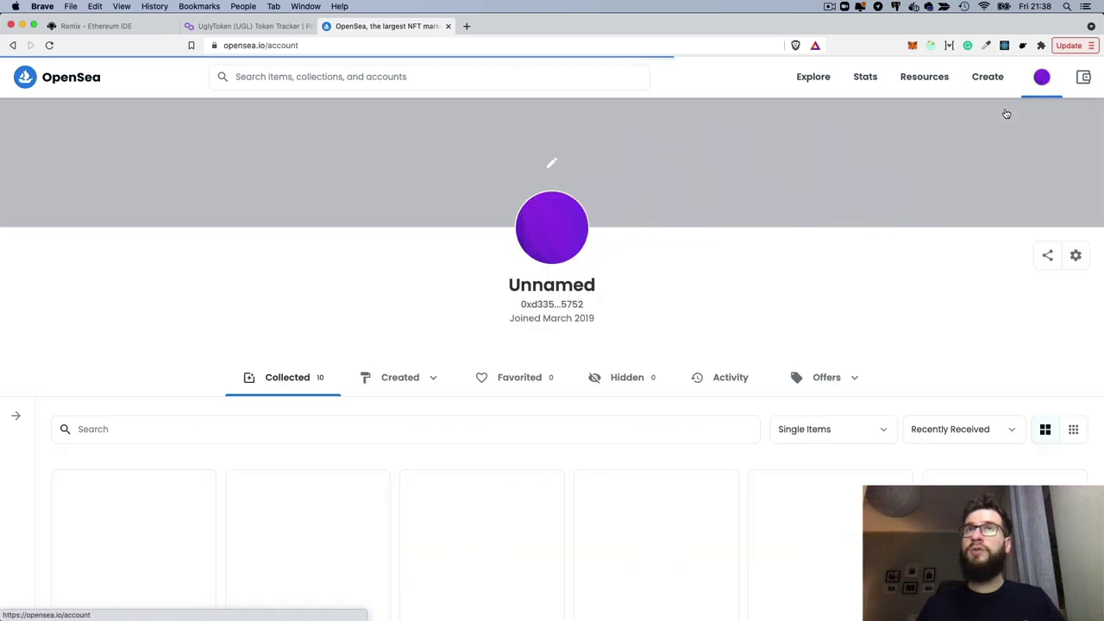
scroll(353, 264, down, 2)
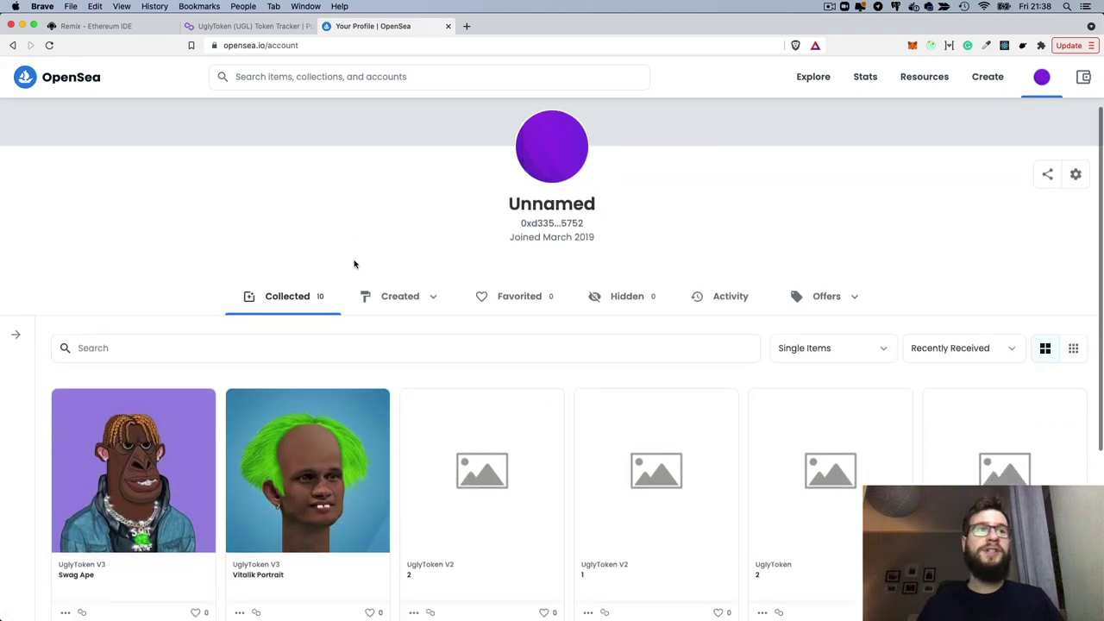
scroll(353, 264, down, 2)
click(288, 401)
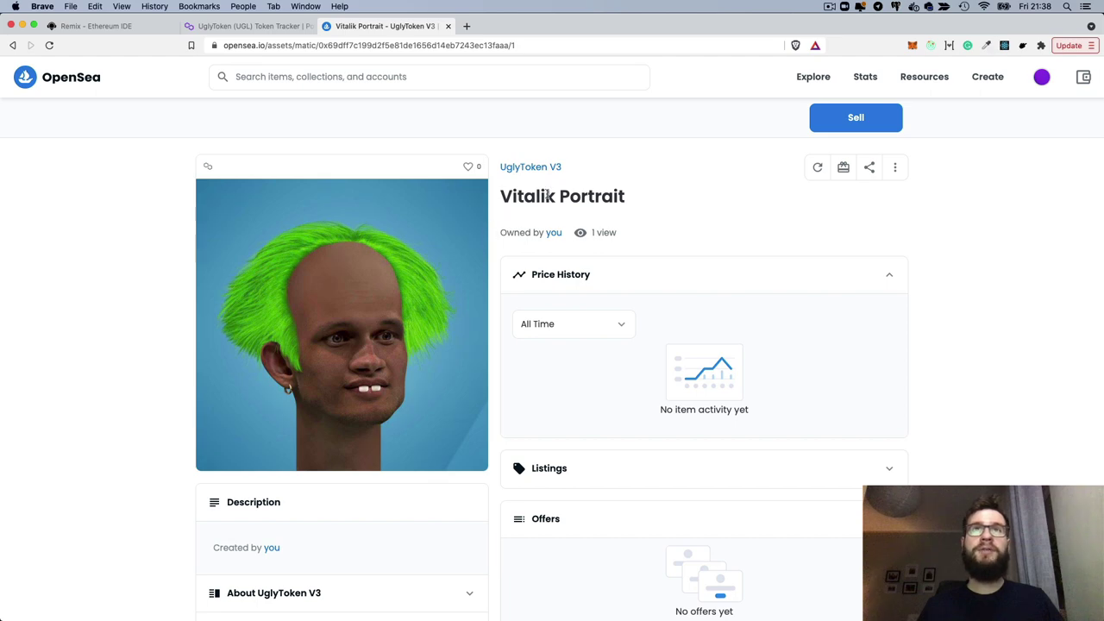
click(540, 168)
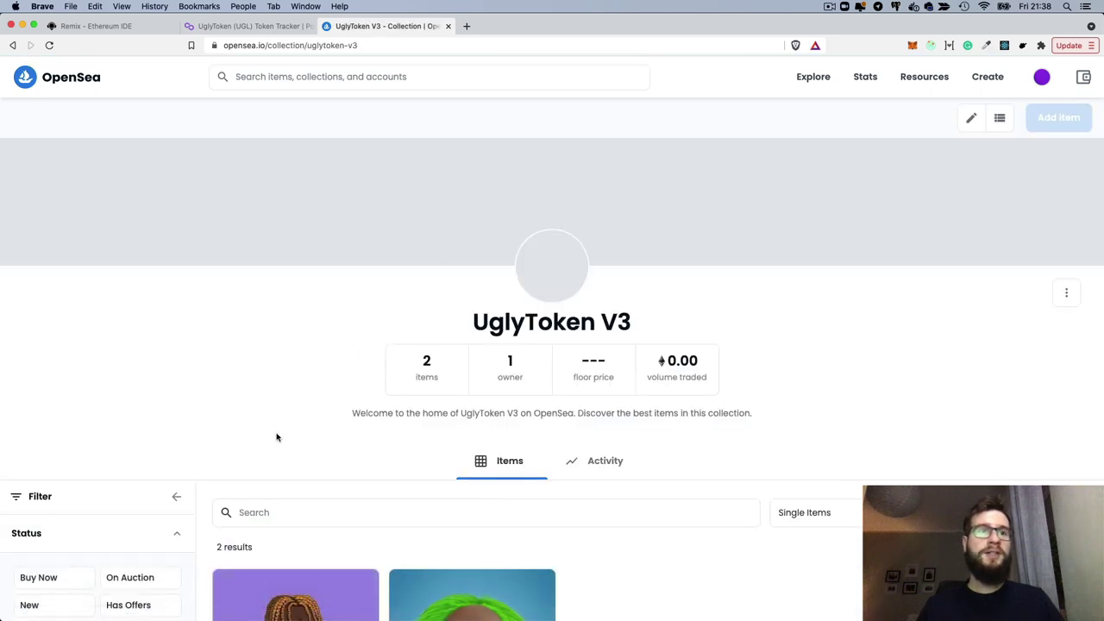
View the Vitalik Portrait and Swag Ape items, then edit the UglyToken V3 collection
scroll(276, 436, down, 5)
click(278, 438)
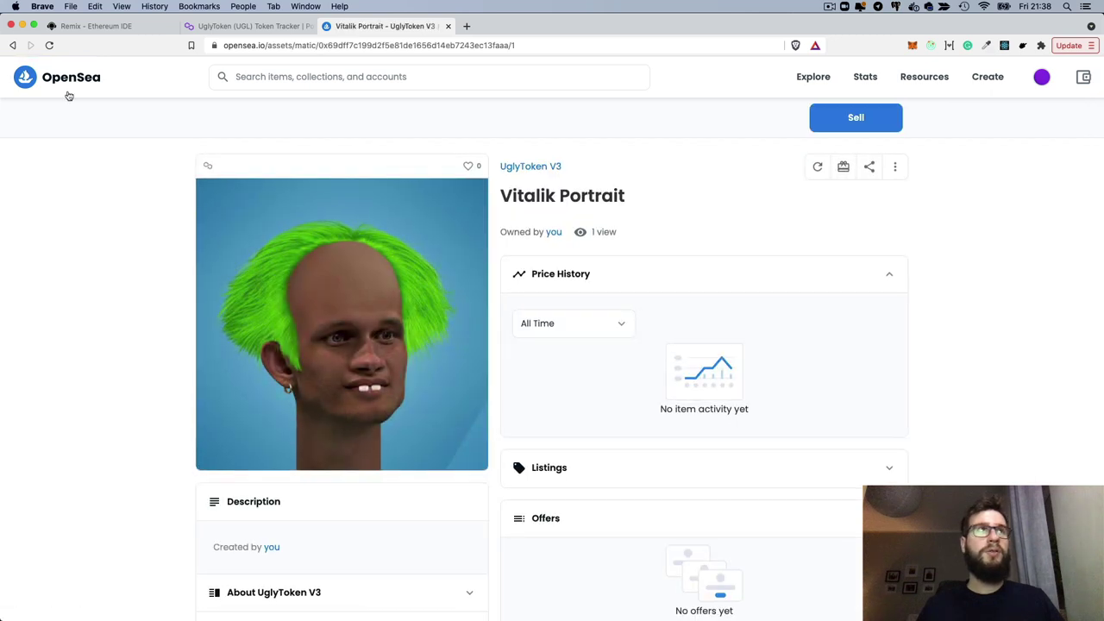
click(14, 45)
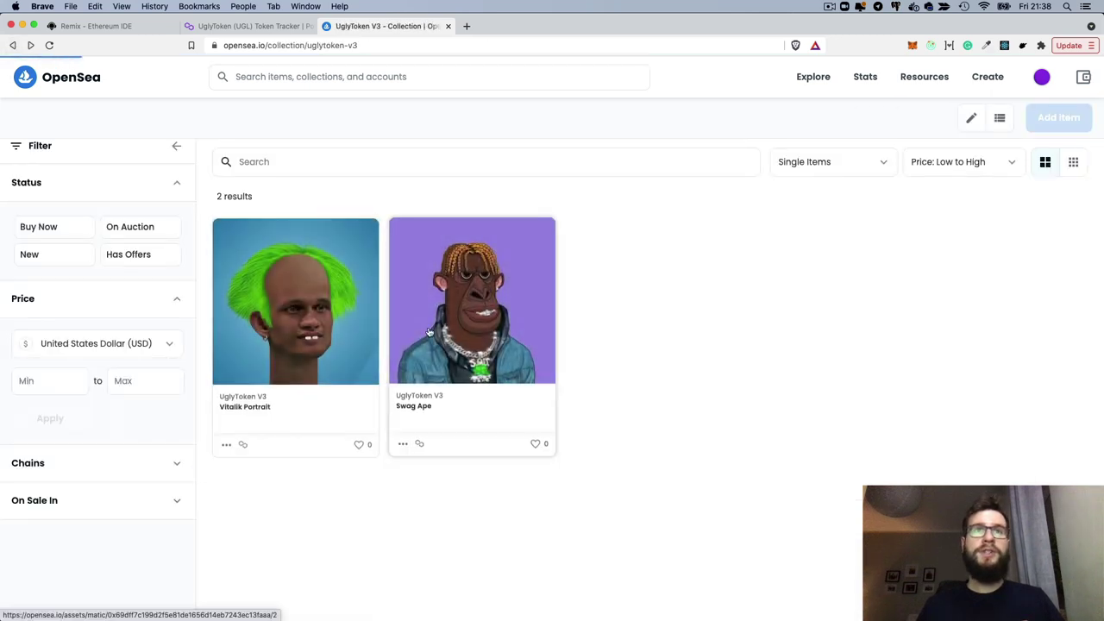
click(428, 331)
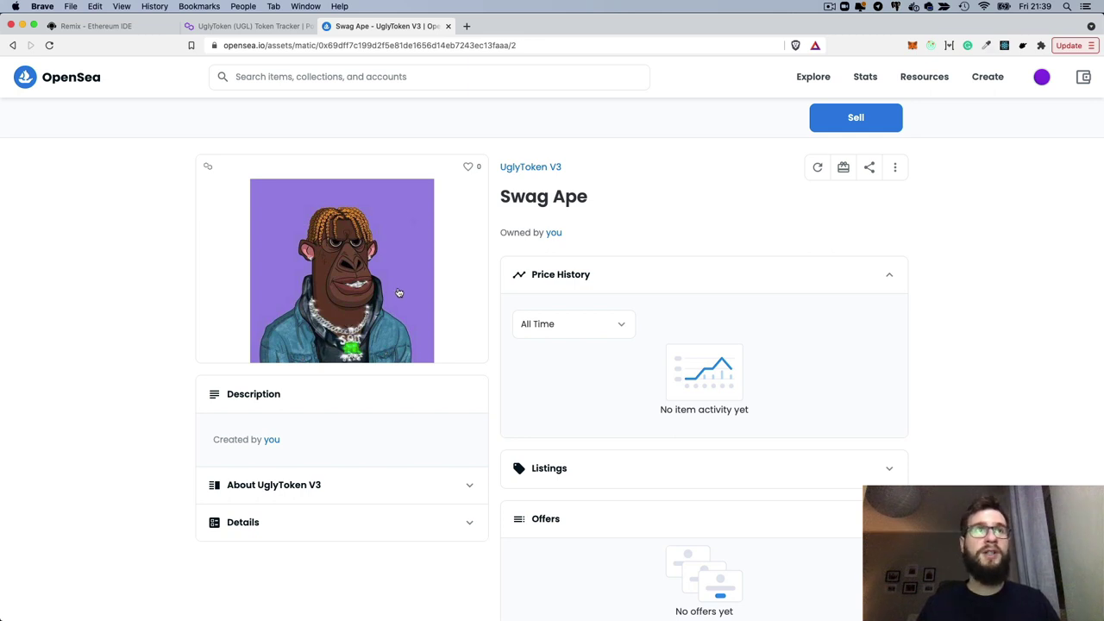
click(14, 45)
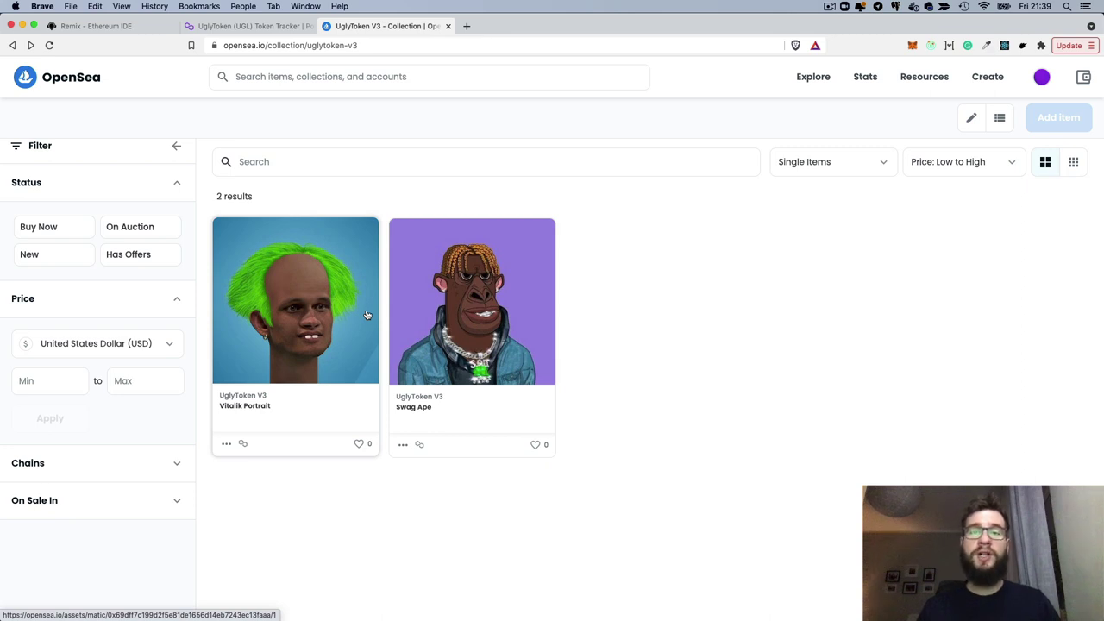
click(282, 310)
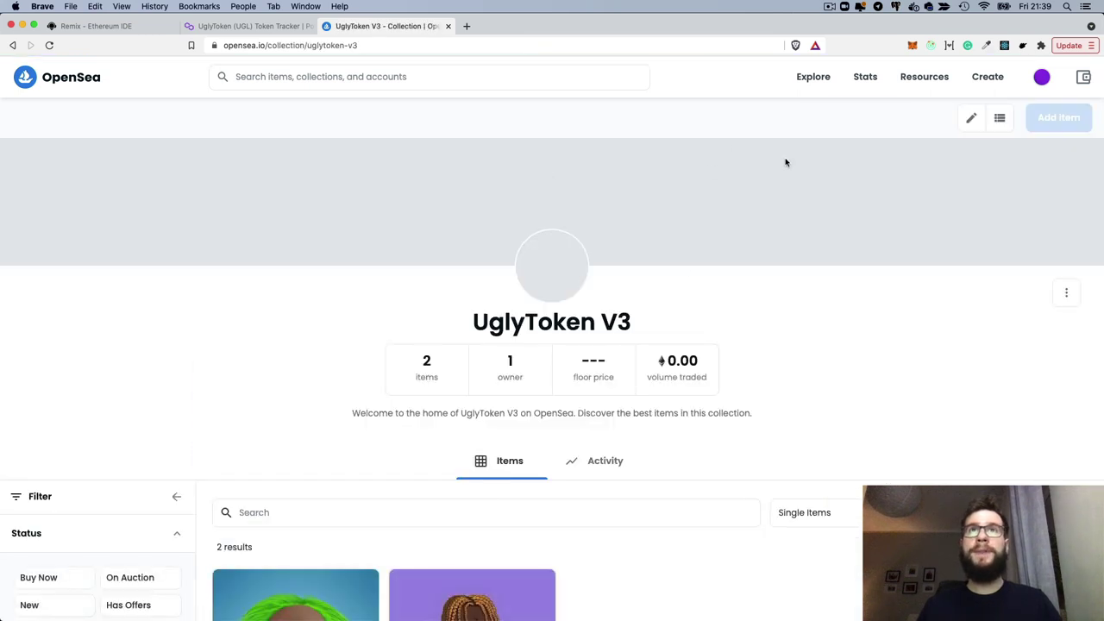
click(970, 118)
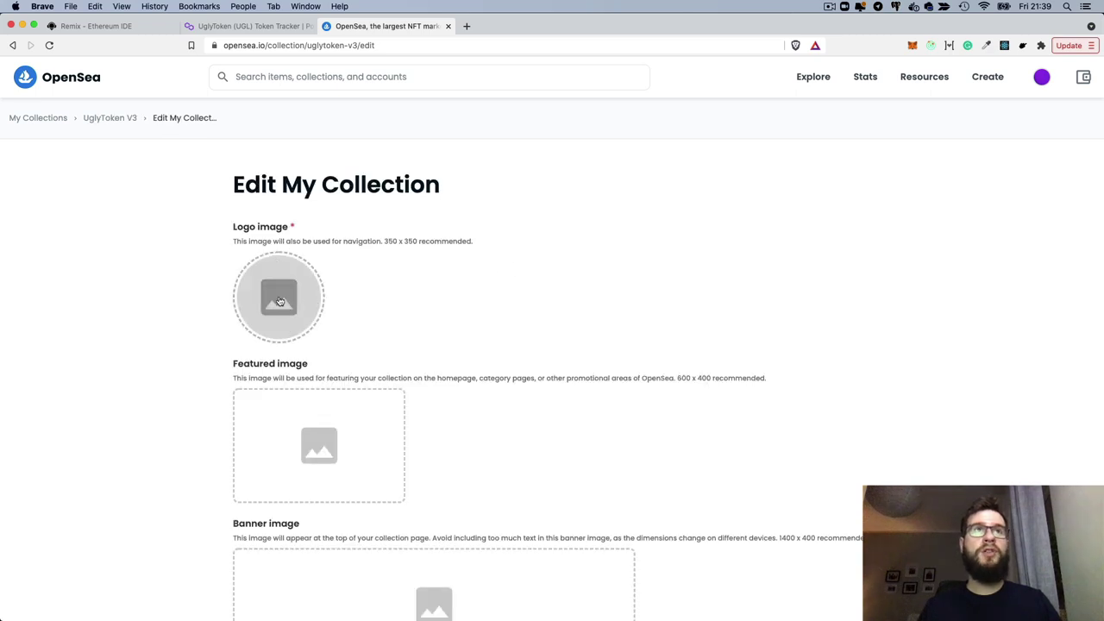
Scroll the UglyToken V3 edit form past Name, Royalties, Polygon blockchain and Display theme
scroll(378, 423, down, 5)
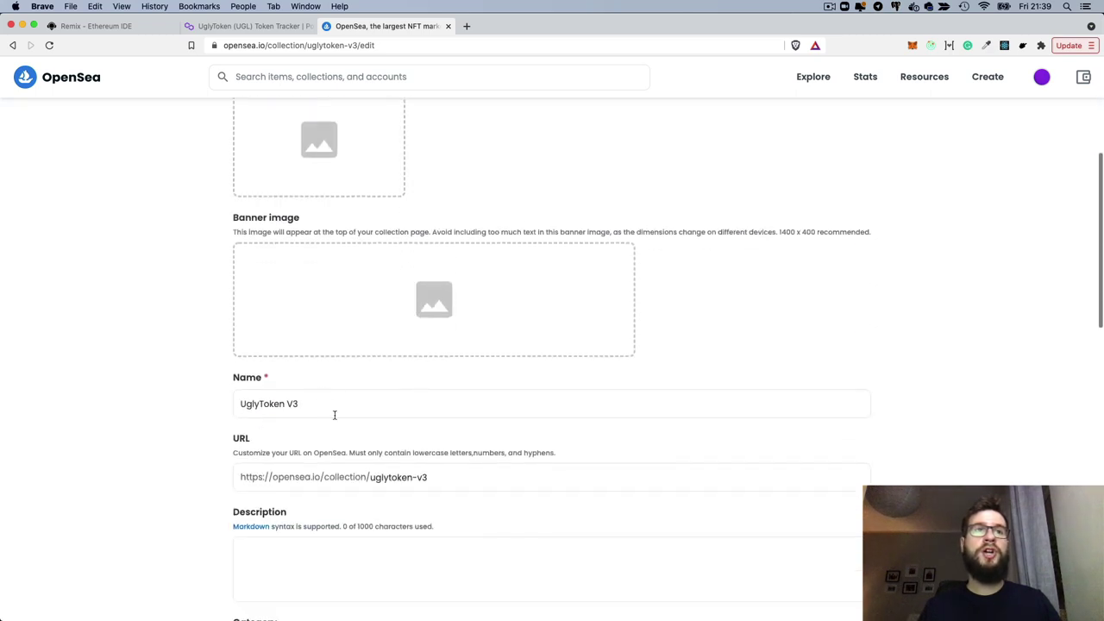
scroll(350, 452, down, 3)
scroll(347, 448, down, 7)
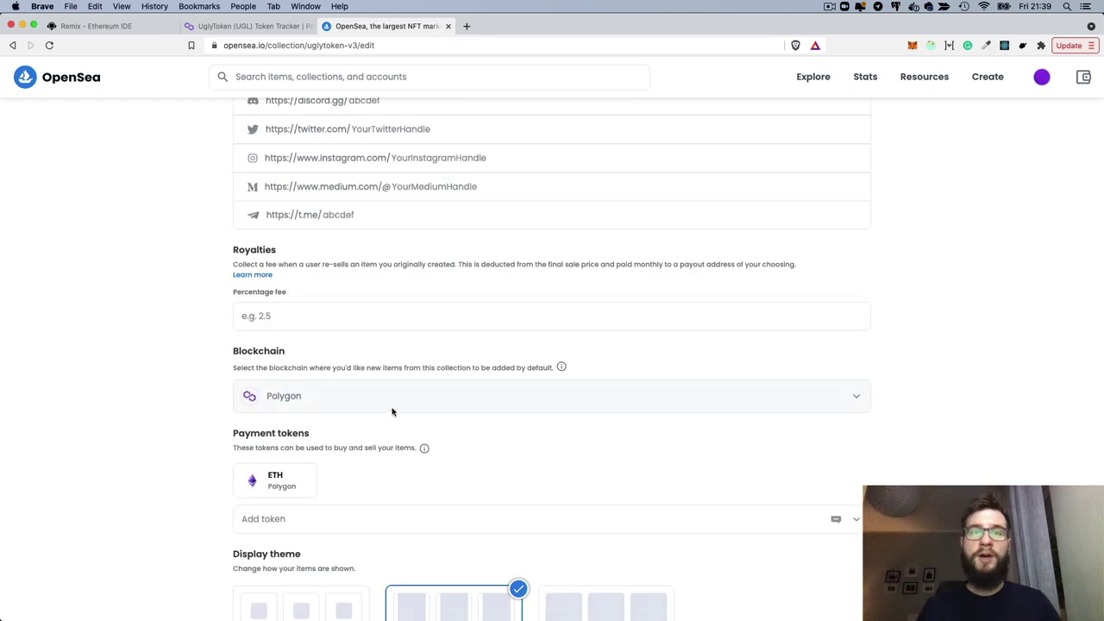
scroll(392, 408, down, 2)
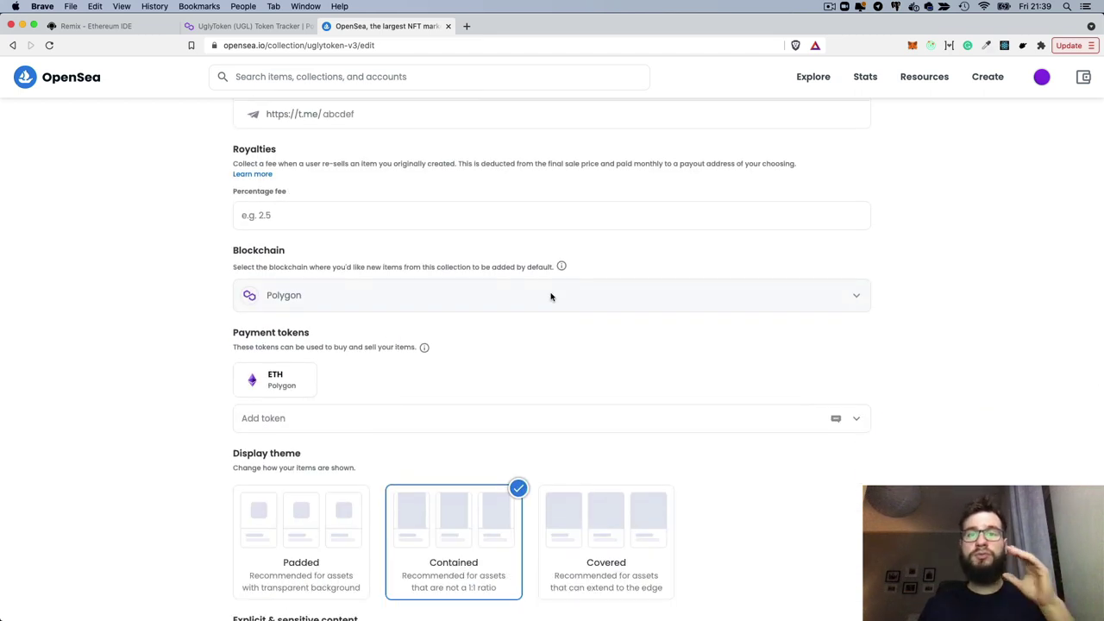